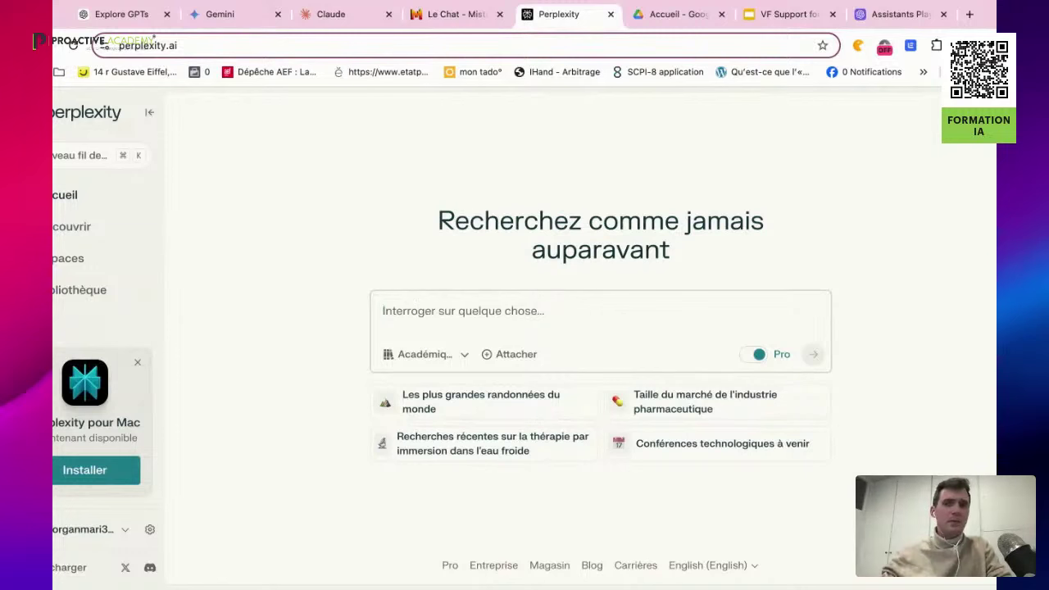
Try the Web search focus and return to the Académique focus
left_click(421, 357)
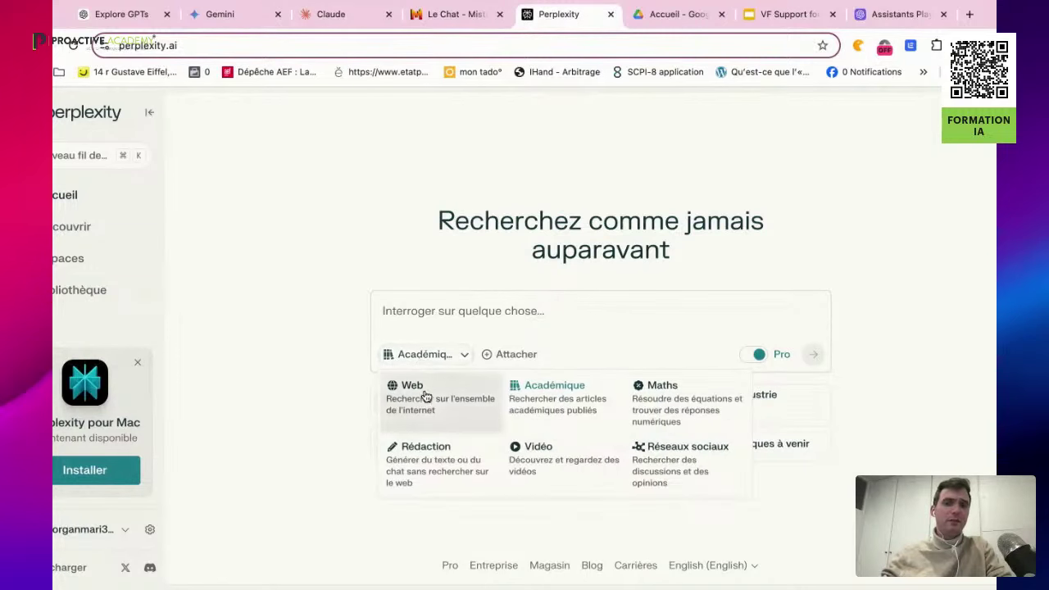
left_click(421, 399)
left_click(447, 362)
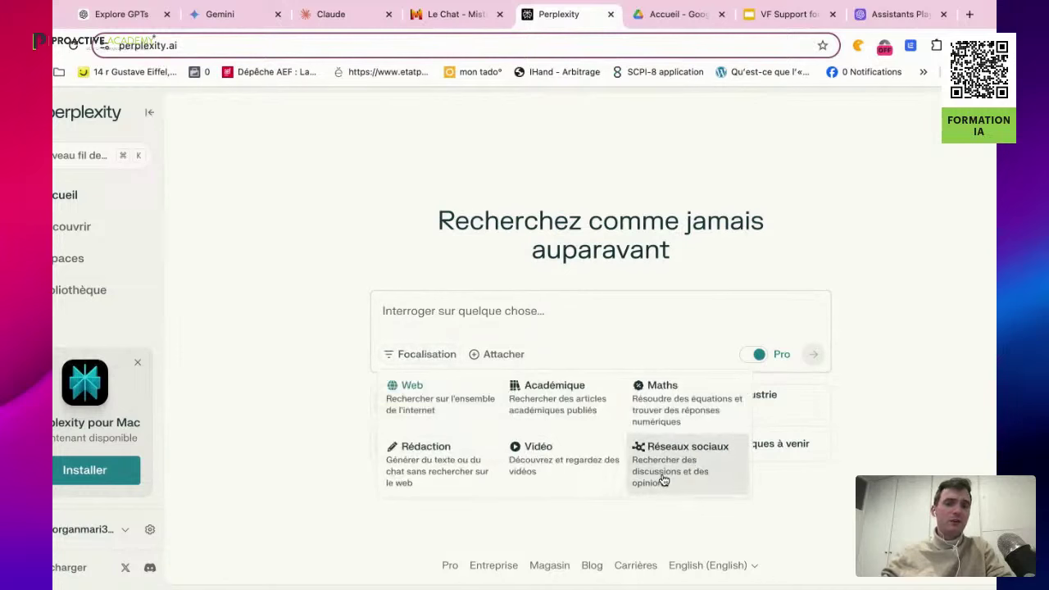
left_click(547, 398)
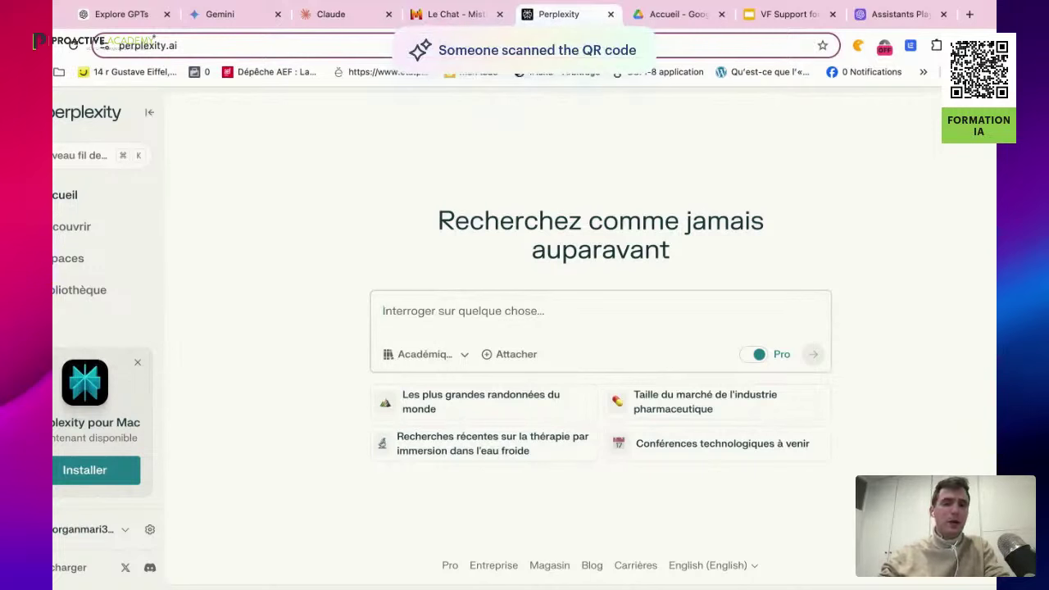
Submit the question "je souhaite des infos sur la gestion des relations difficiles en entreprise" with the Académique focus
type("je souhaite des infos sur la gestion es")
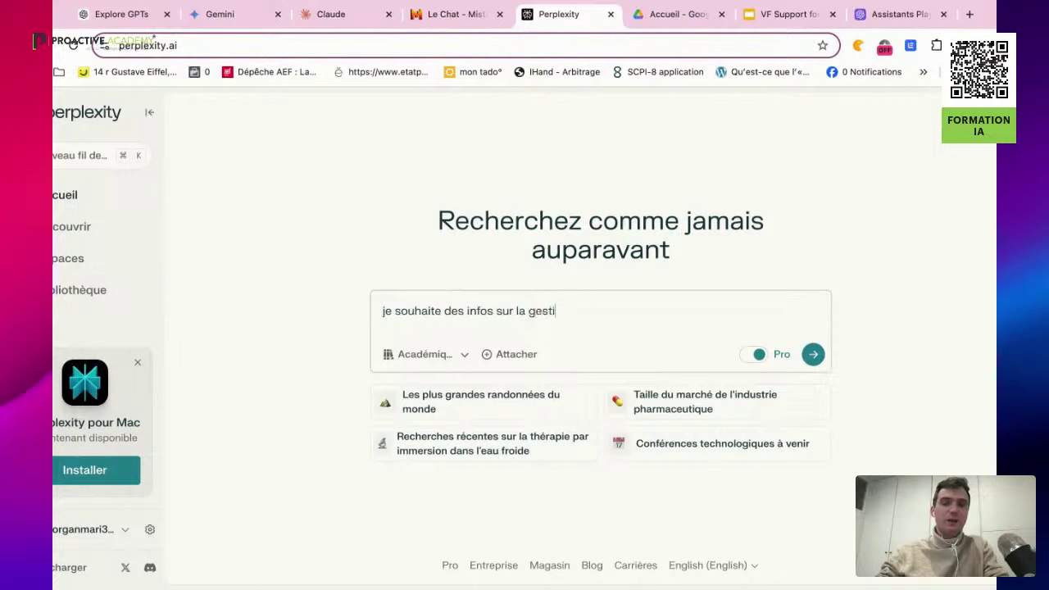
key("BackSpace")
key("BackSpace")
type("des rela")
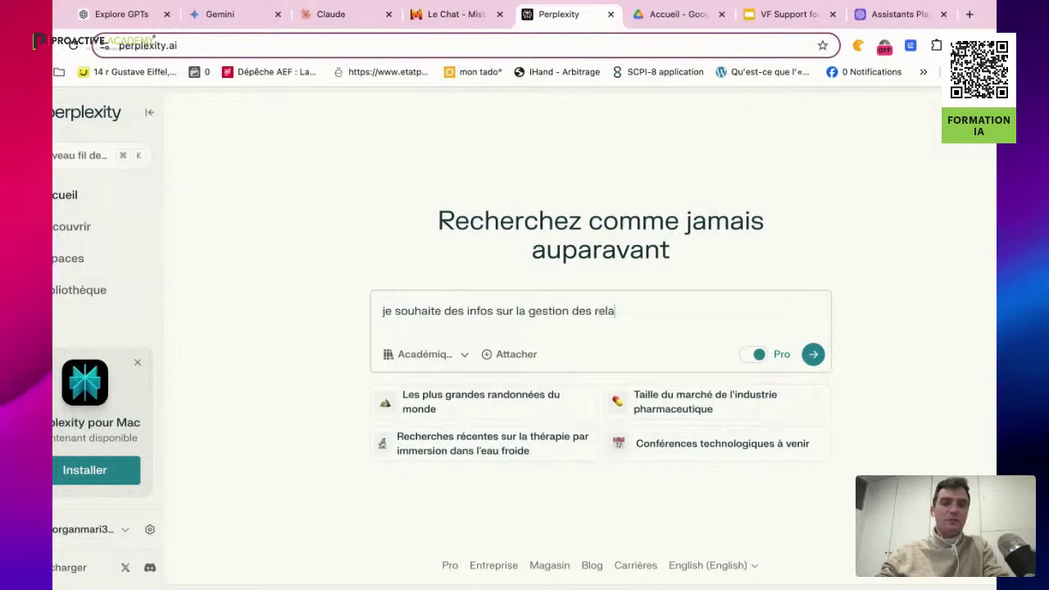
type("tions difficiles ")
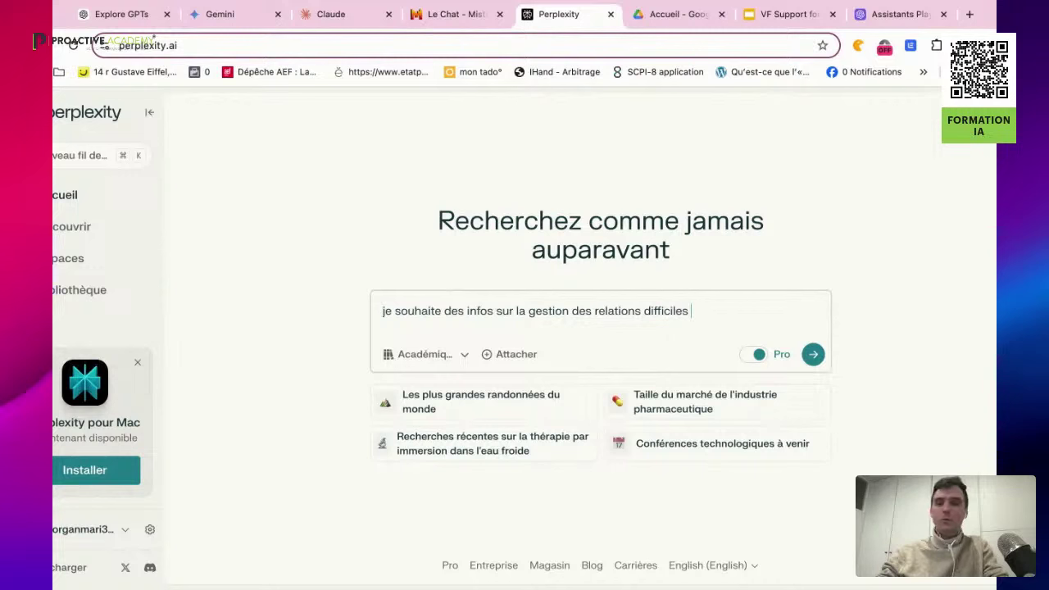
type("en entreprise")
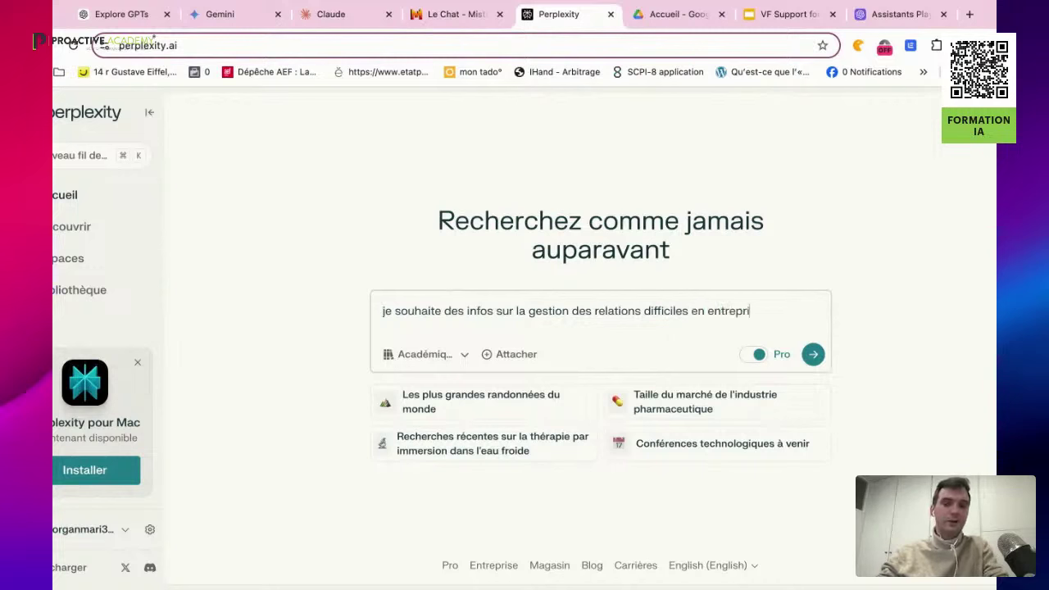
left_click(811, 357)
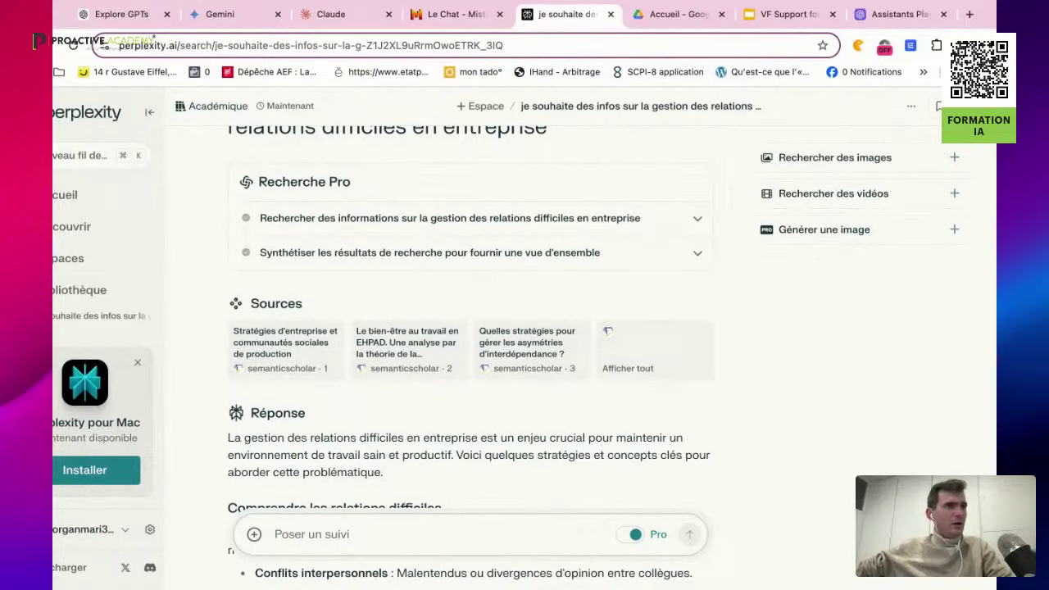
Review the generated answer on difficult workplace relations, including its academic sources, management strategies and related questions
scroll(470, 358, "down", 5)
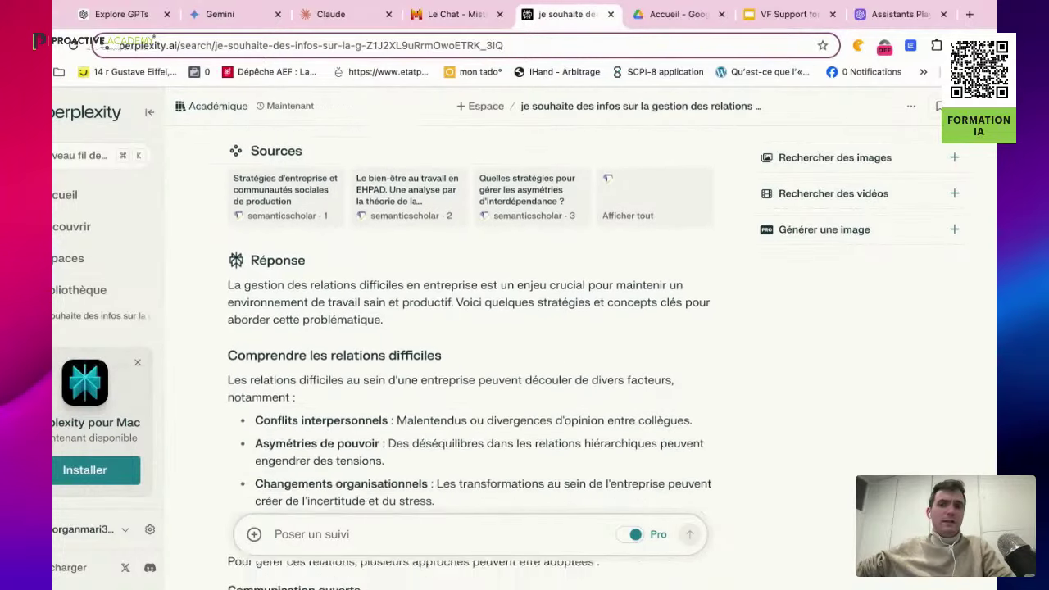
scroll(427, 282, "down", 3)
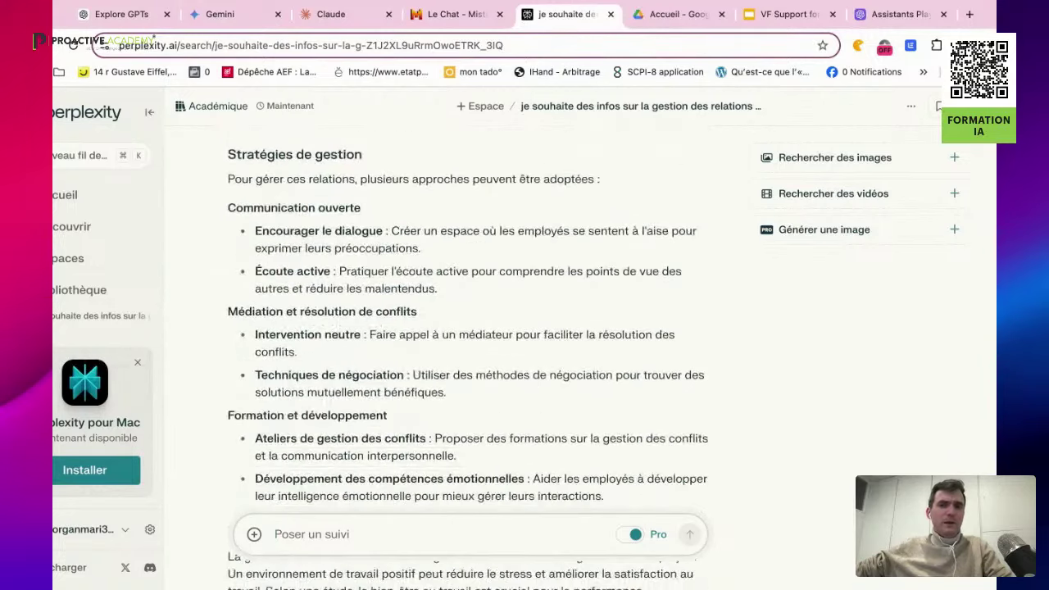
scroll(308, 338, "down", 8)
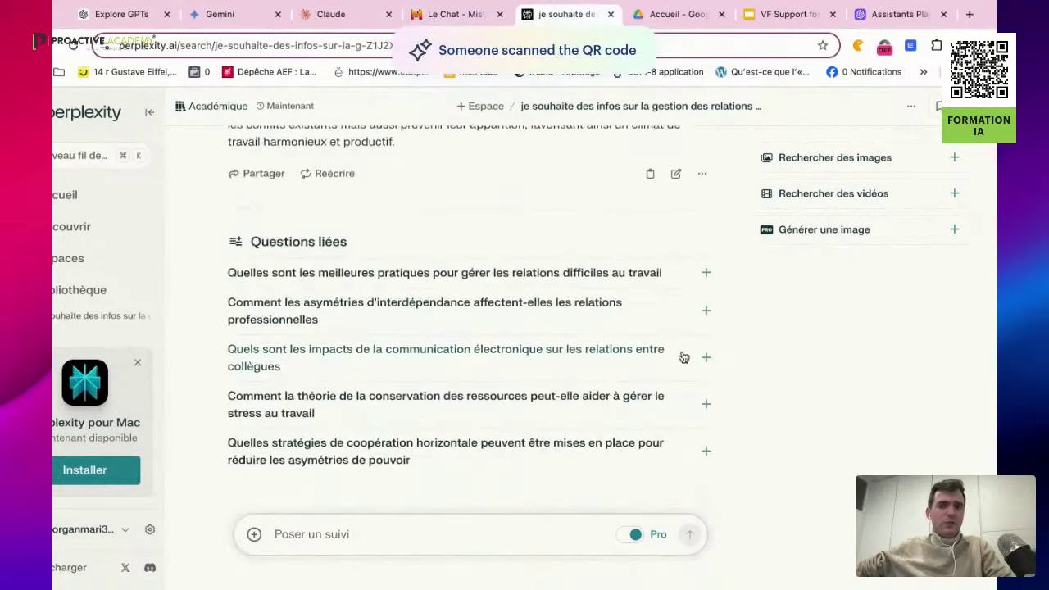
scroll(682, 357, "up", 7)
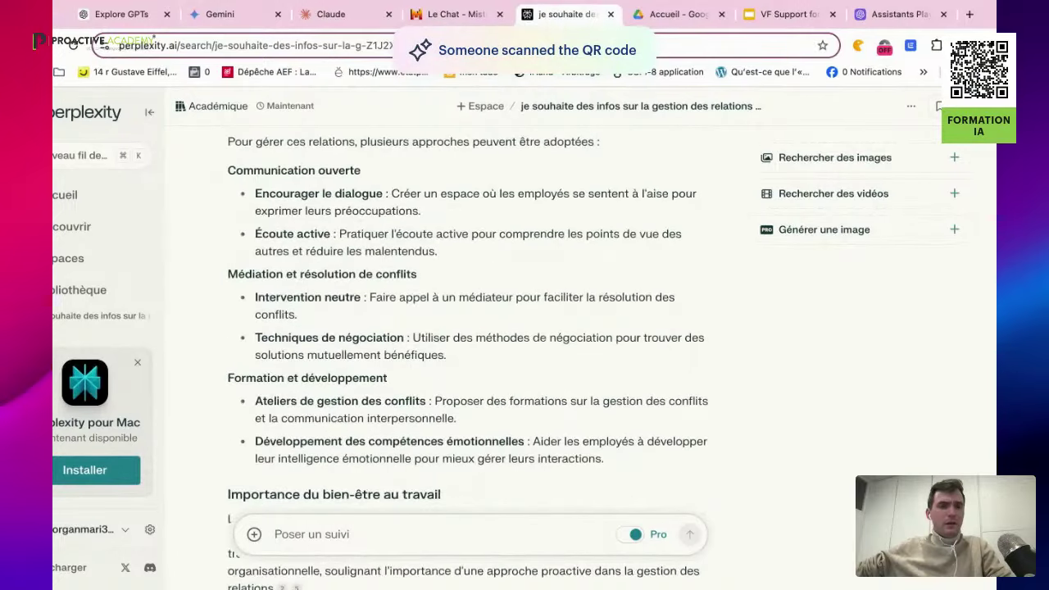
scroll(683, 357, "down", 5)
scroll(533, 369, "down", 3)
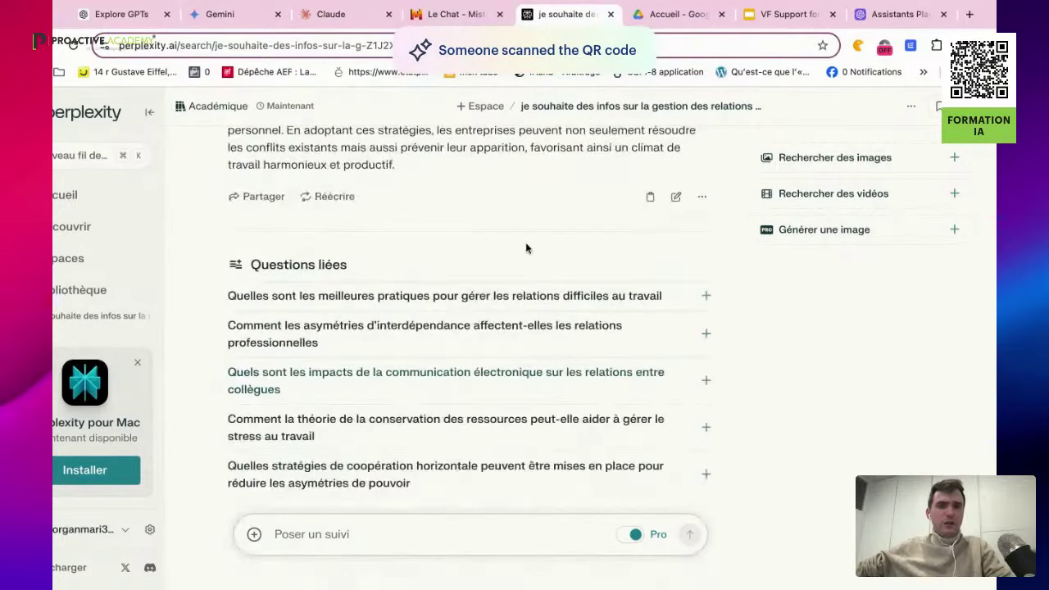
scroll(467, 485, "up", 10)
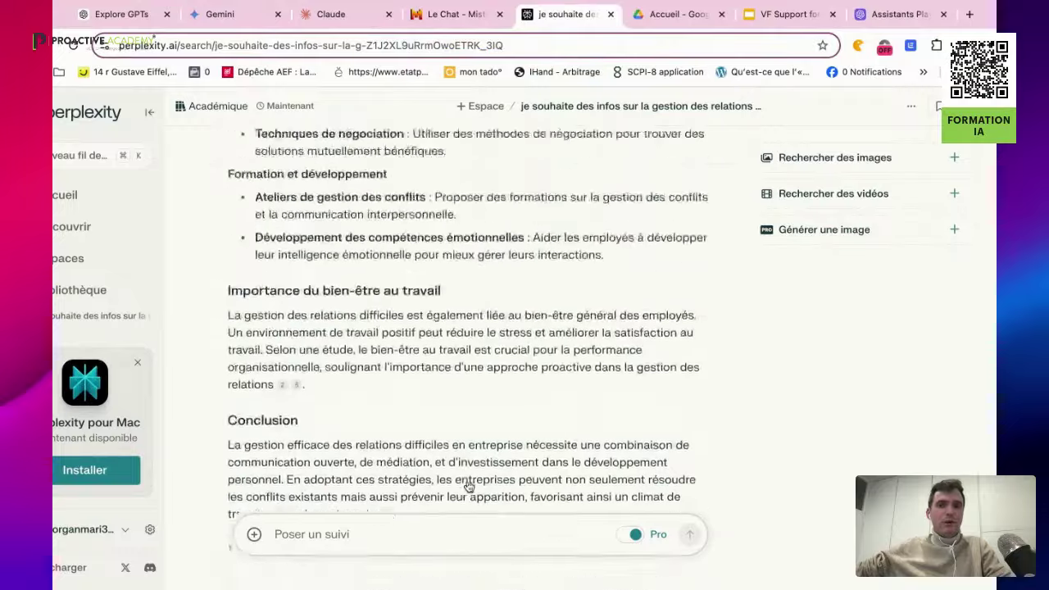
scroll(469, 486, "up", 4)
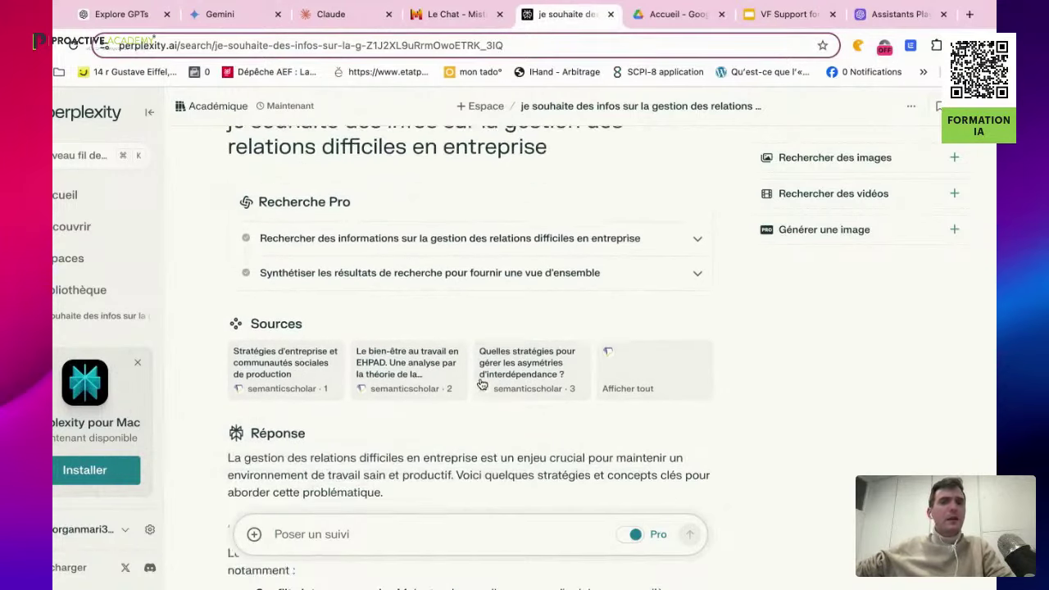
scroll(475, 384, "up", 2)
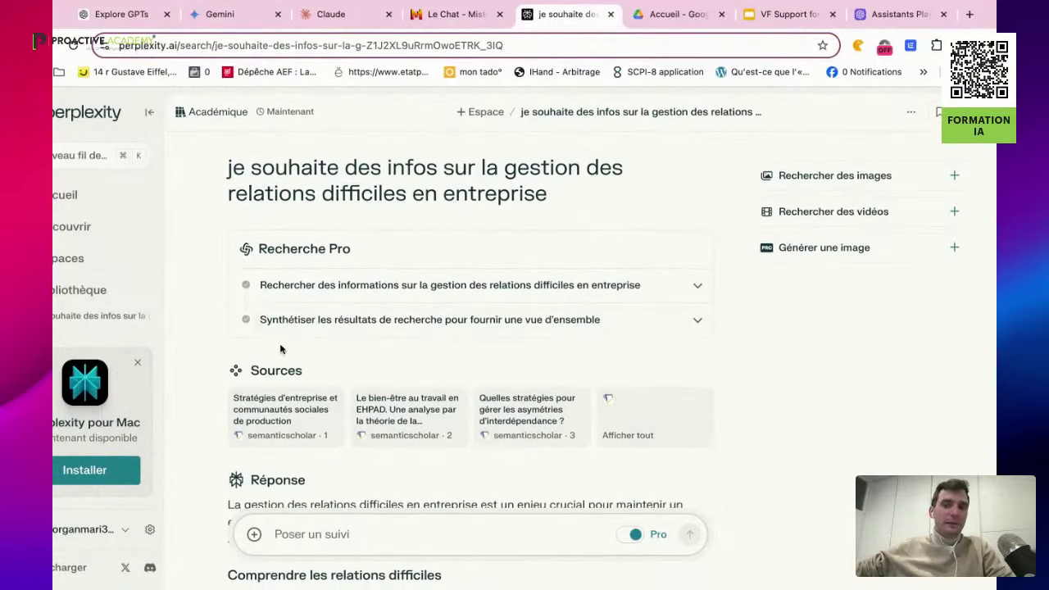
mouse_move(315, 438)
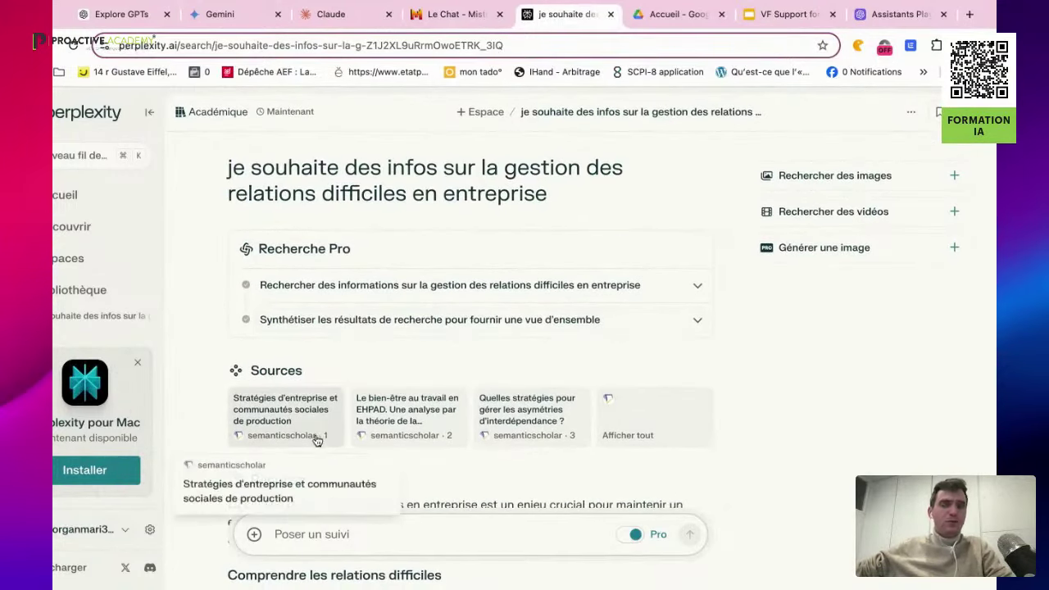
scroll(333, 341, "down", 5)
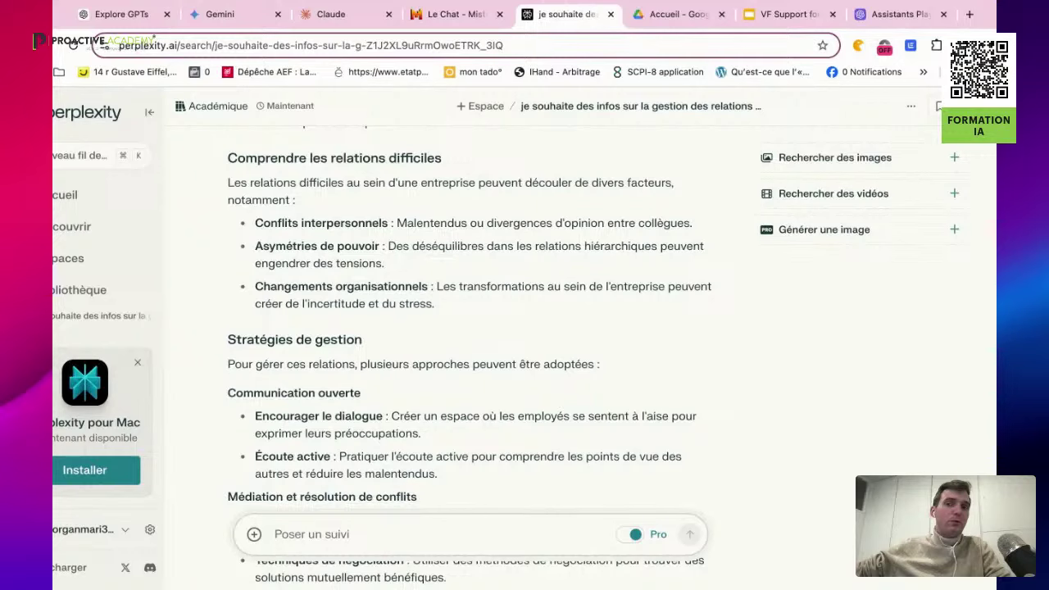
scroll(333, 342, "down", 3)
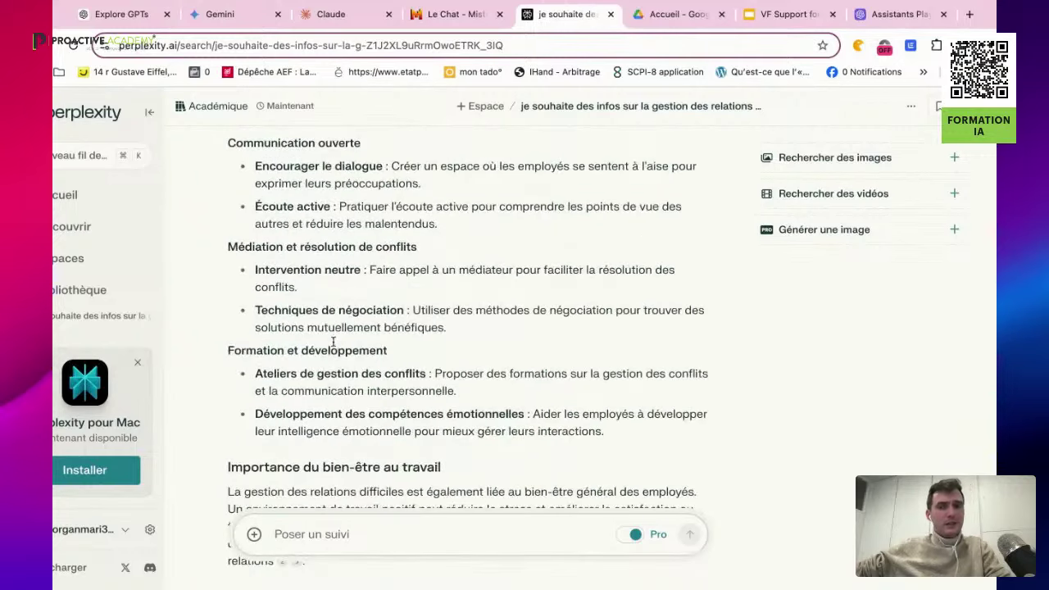
Switch to ChatGPT's Explore GPTs page and look through the catalogue of GPTs
left_click(121, 14)
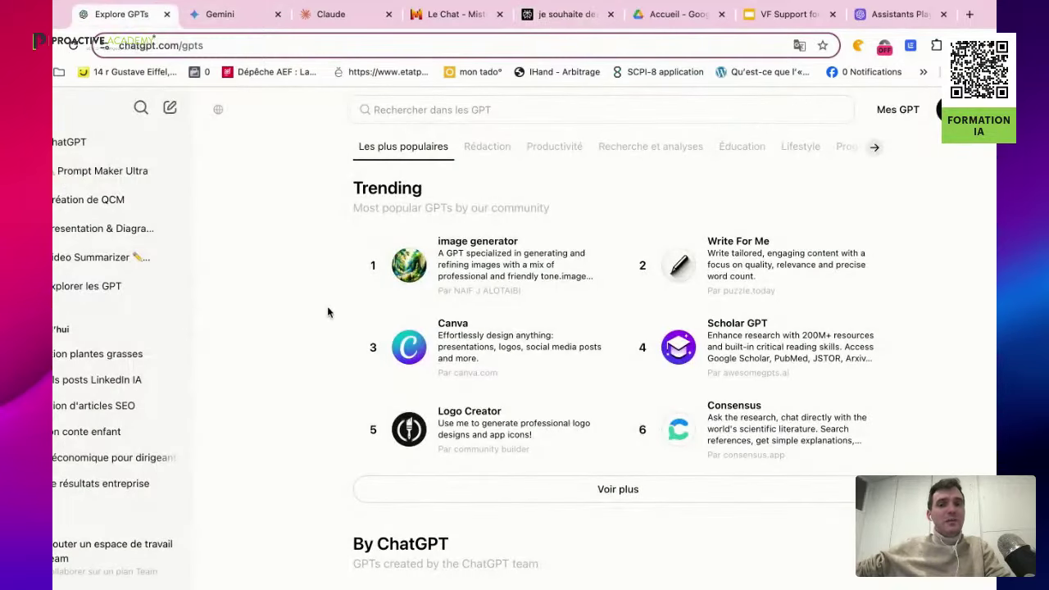
scroll(327, 311, "down", 3)
scroll(326, 313, "down", 15)
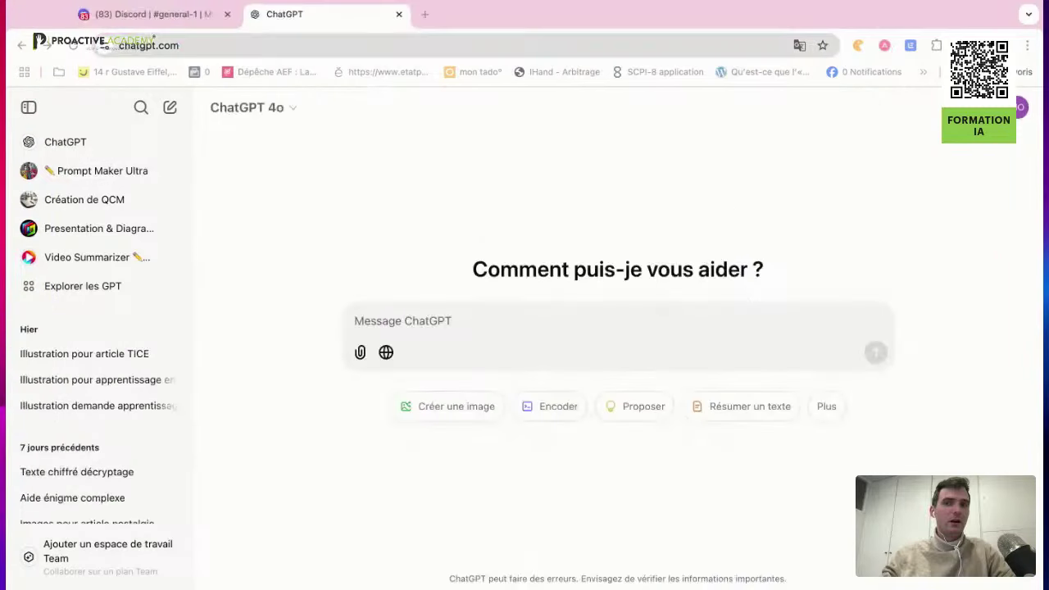
Switch to Discord and browse the prompts and generated images in Midjourney's general-1 channel
left_click(146, 16)
left_click(335, 24)
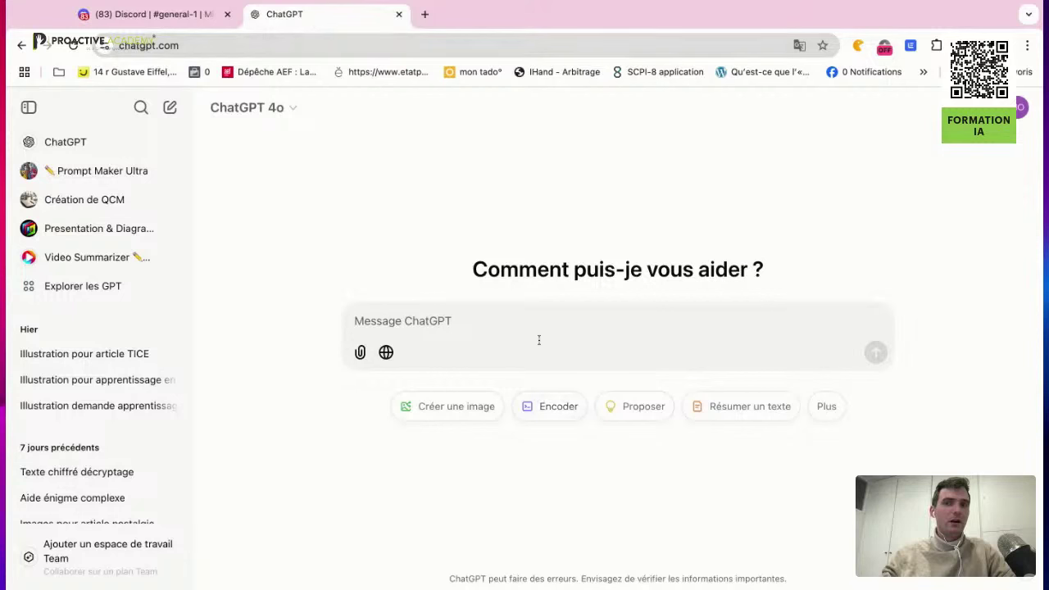
left_click(148, 13)
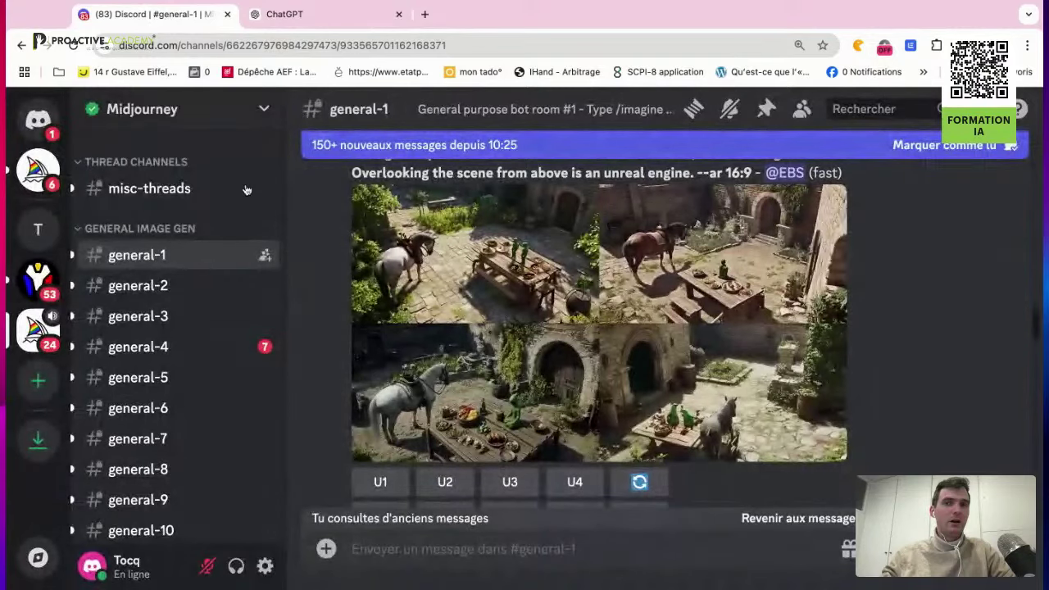
scroll(811, 405, "down", 10)
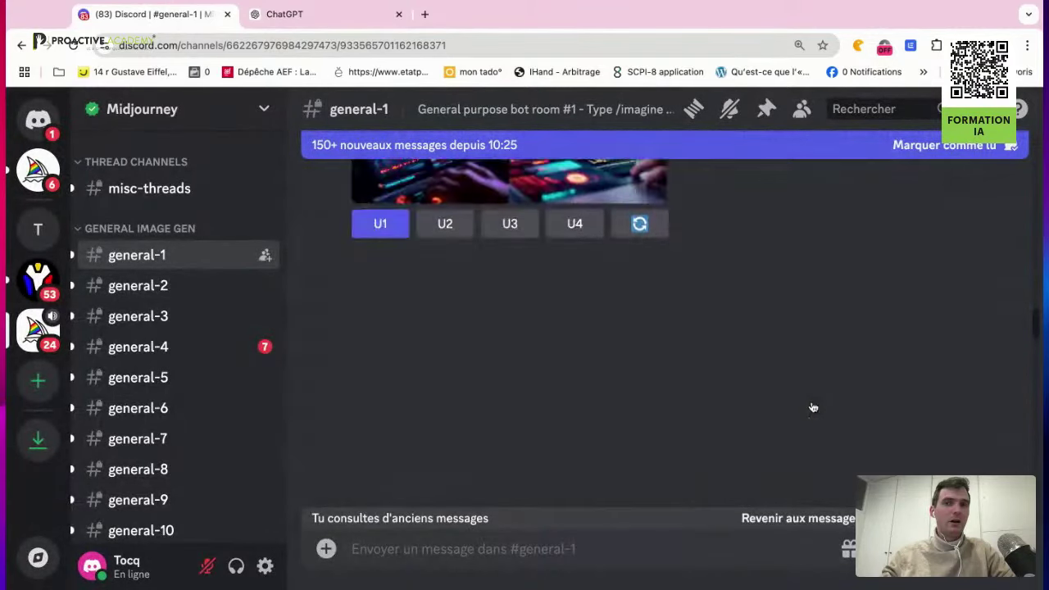
scroll(812, 407, "down", 15)
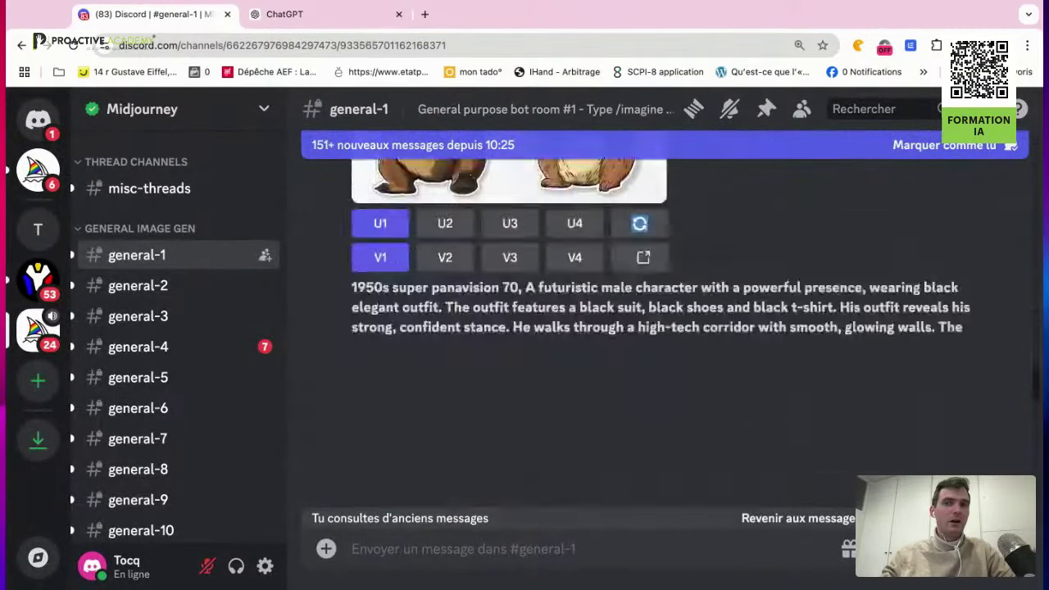
scroll(606, 336, "down", 15)
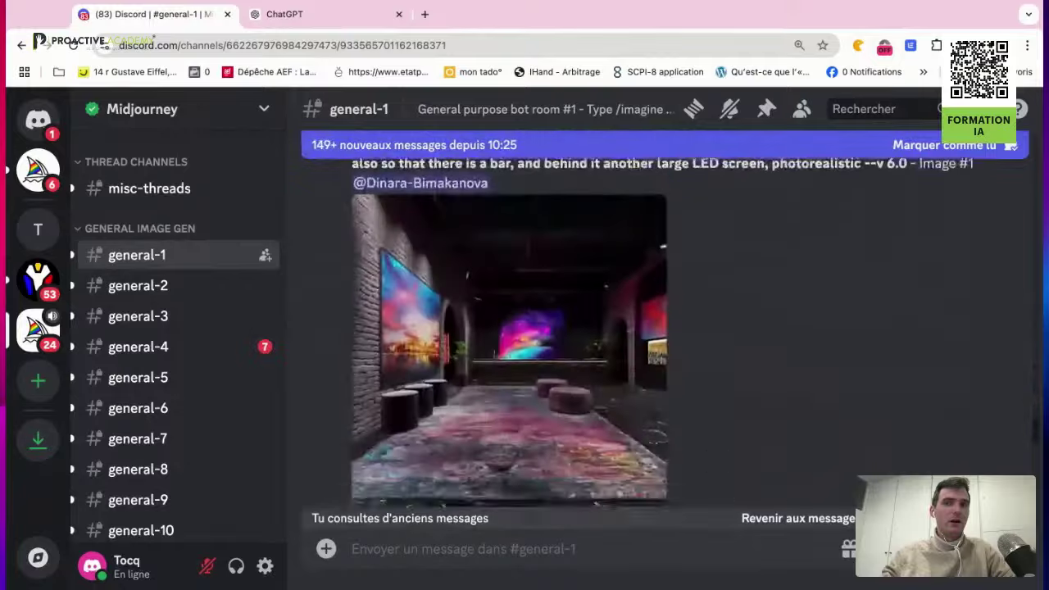
scroll(606, 336, "down", 15)
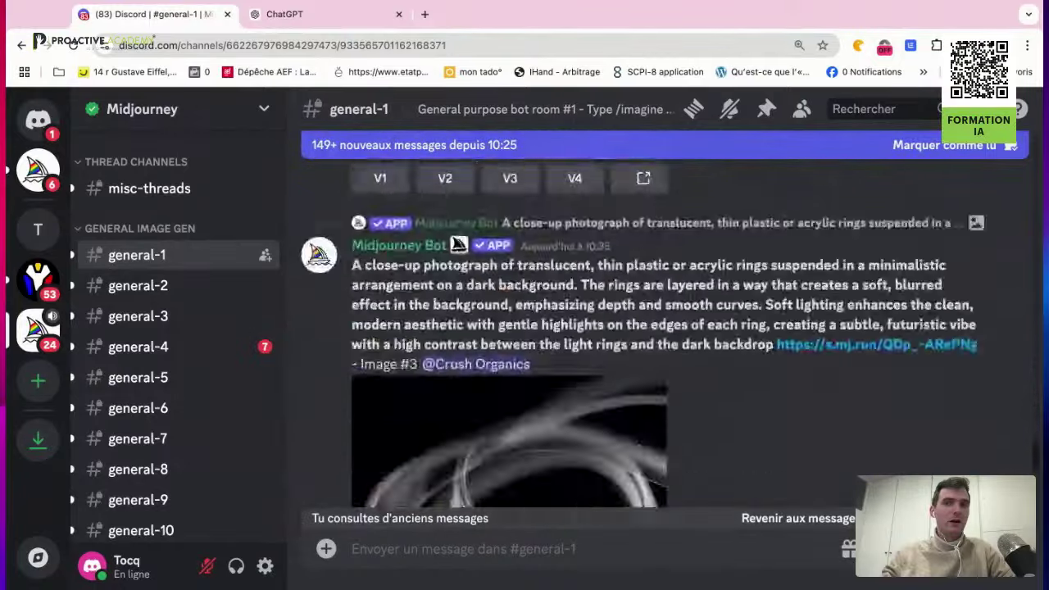
scroll(792, 419, "down", 15)
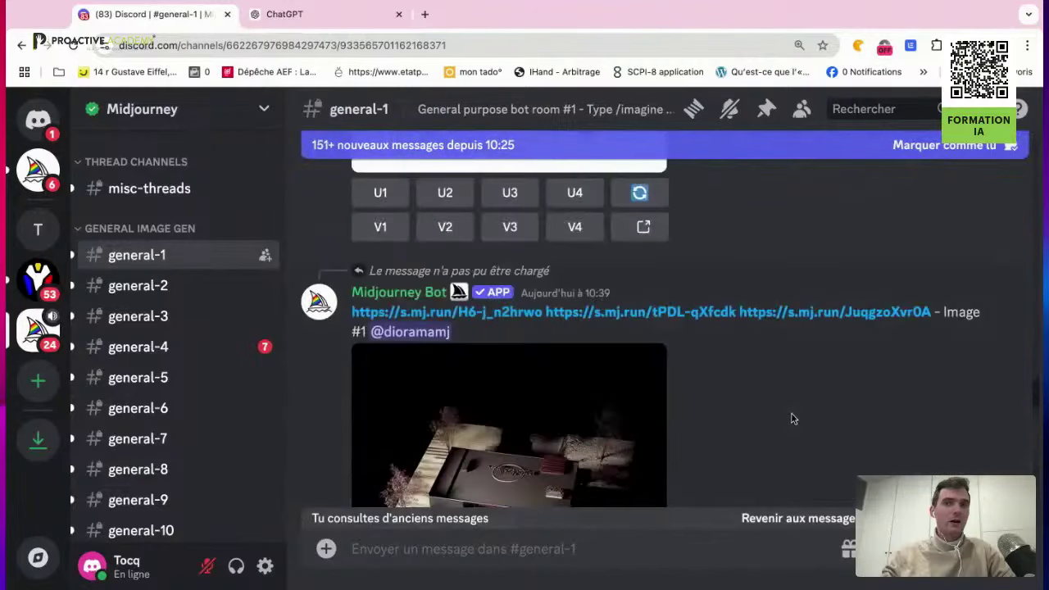
scroll(792, 418, "down", 15)
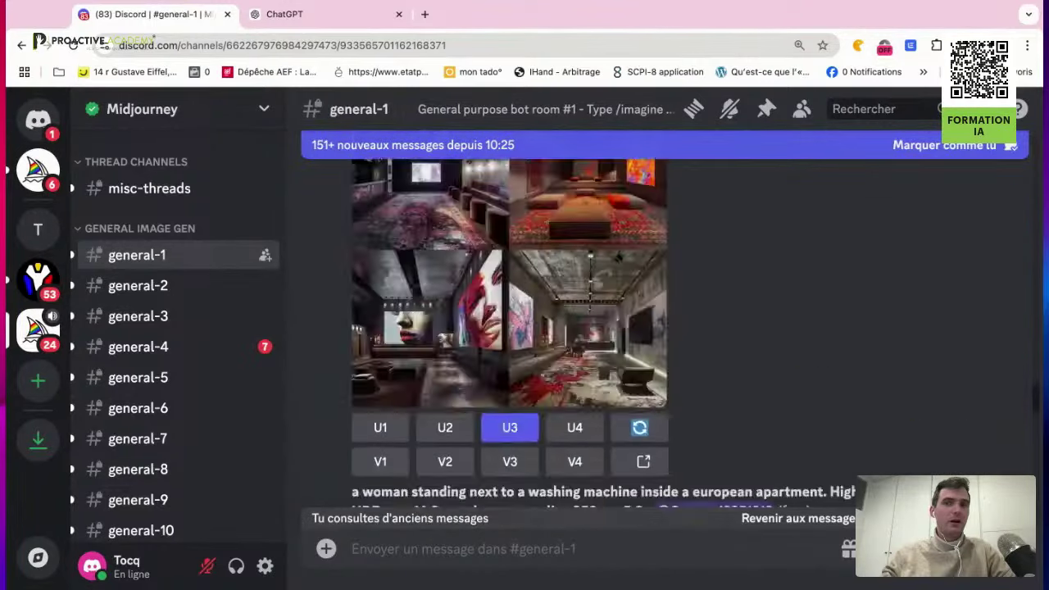
scroll(606, 335, "down", 4)
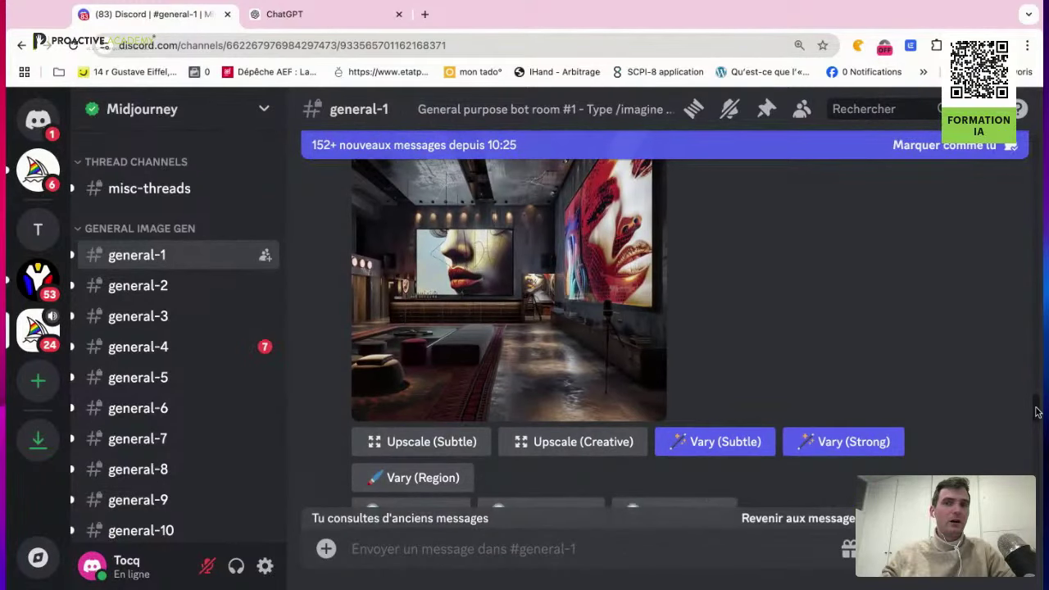
left_click_drag(1035, 412, 1036, 412)
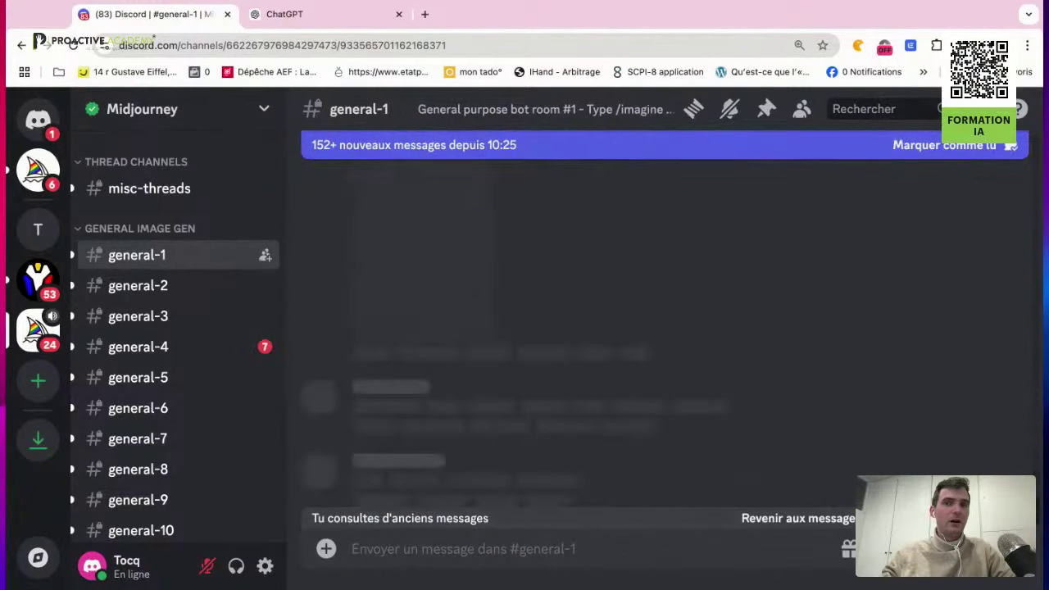
scroll(973, 308, "down", 10)
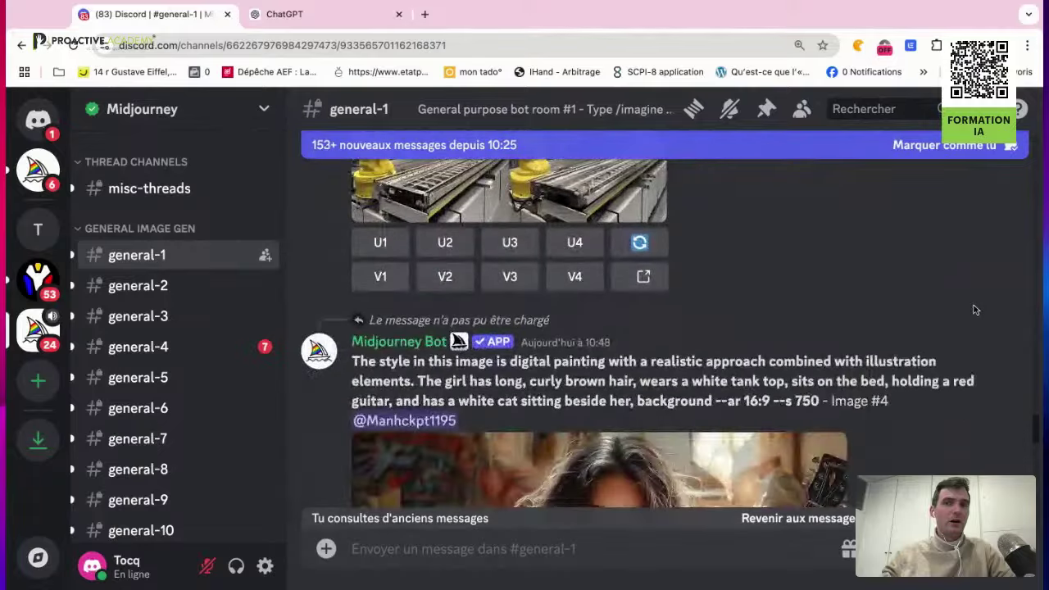
Examine the Midjourney Bot prompt for the girl with a red guitar and white cat, highlighting its description text
scroll(627, 344, "up", 2)
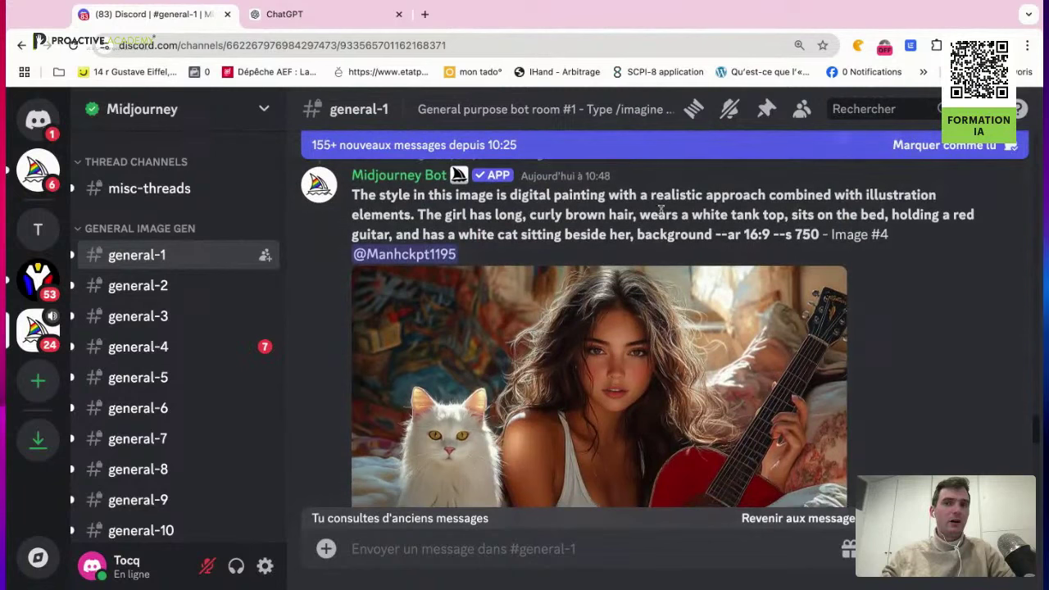
triple_click(354, 194)
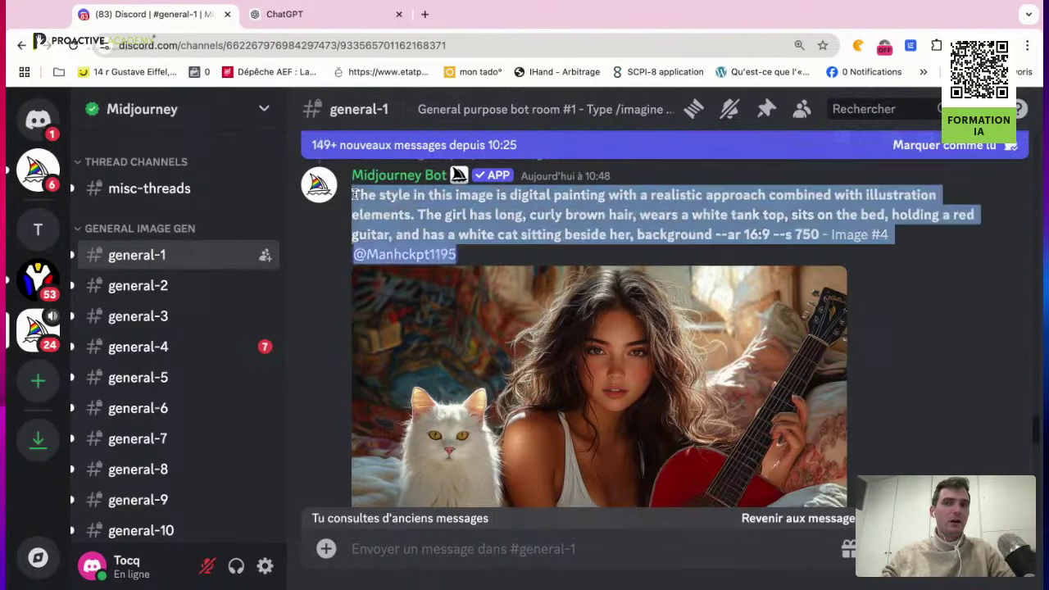
left_click_drag(354, 195, 666, 234)
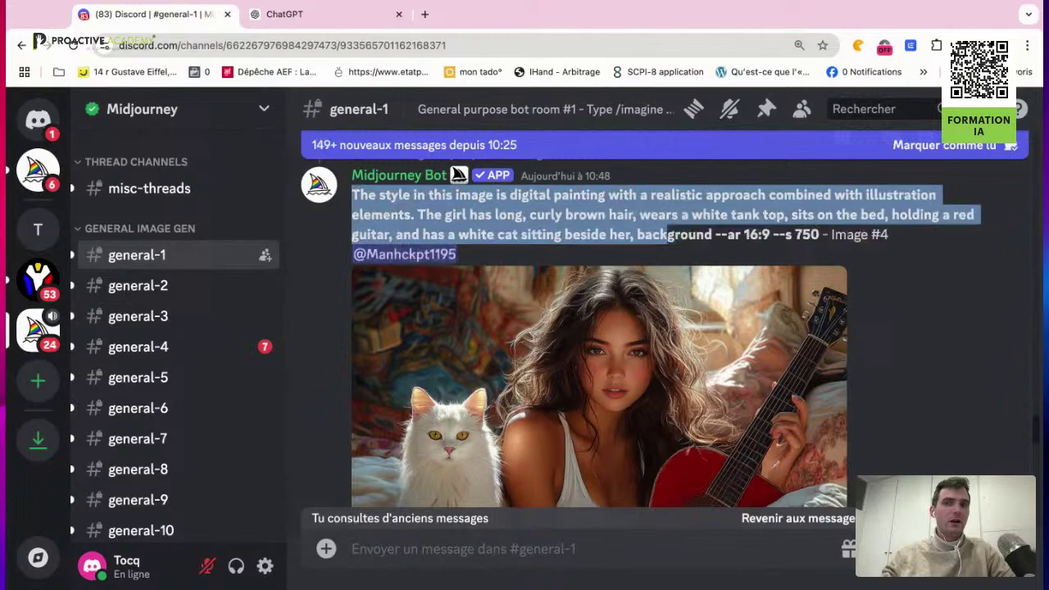
left_click(652, 219)
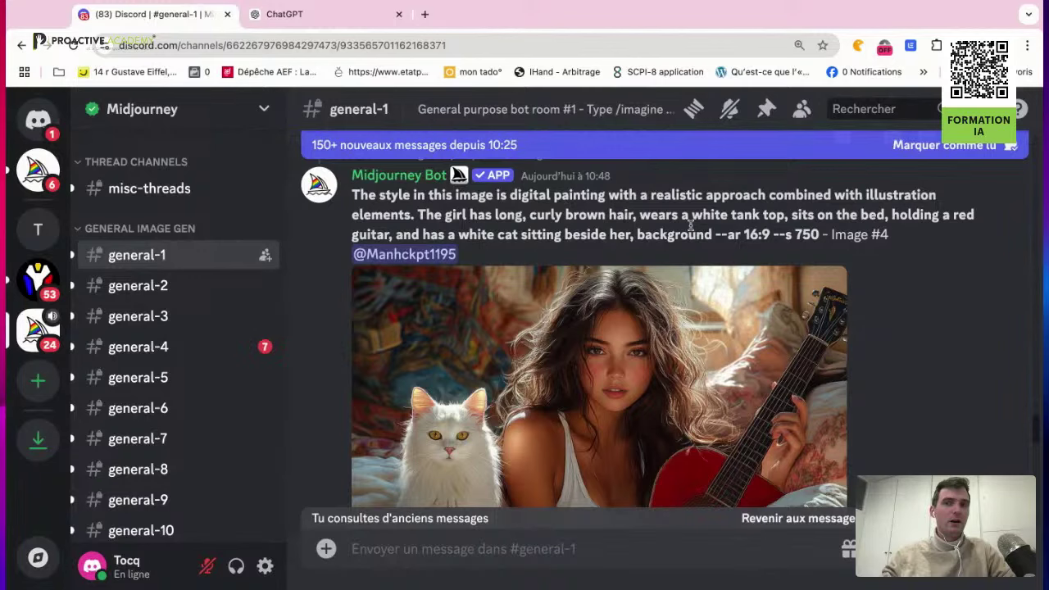
Switch to ChatGPT and search the recent and pinned GPTs for "image" through an @ mention in the message
left_click(334, 16)
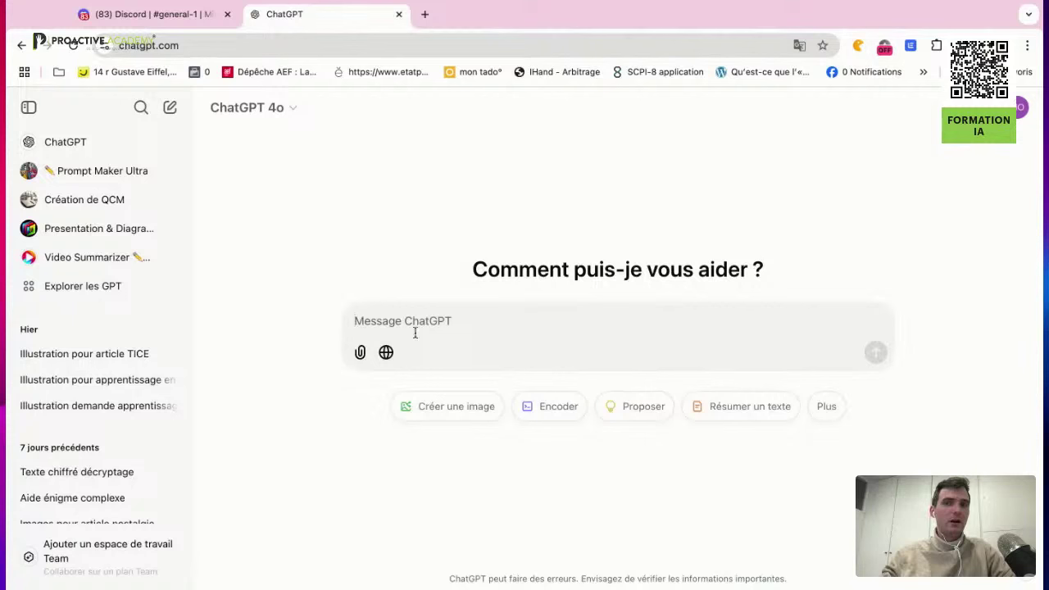
type("@")
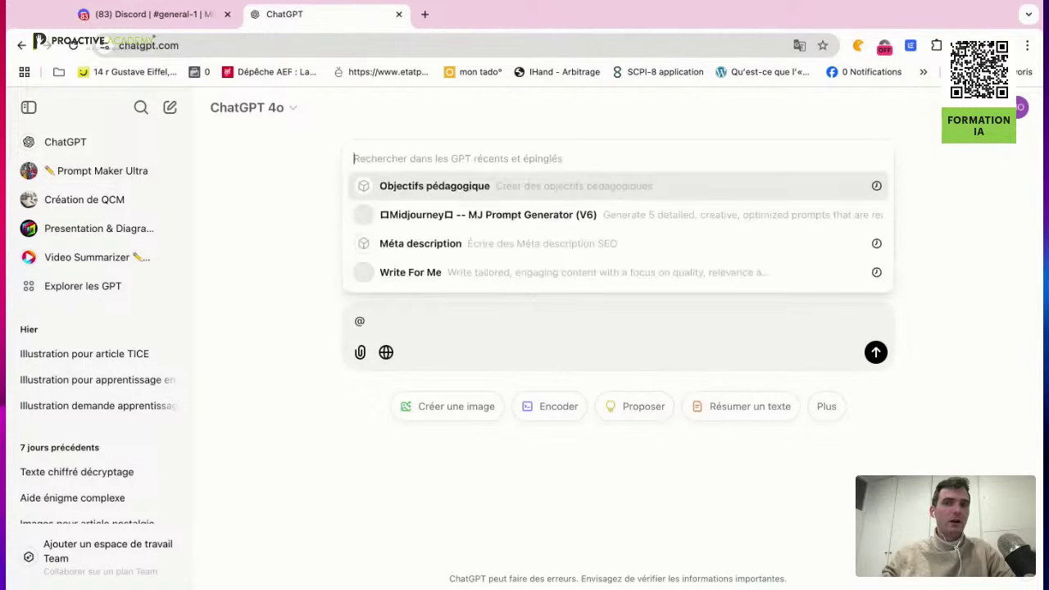
type("image")
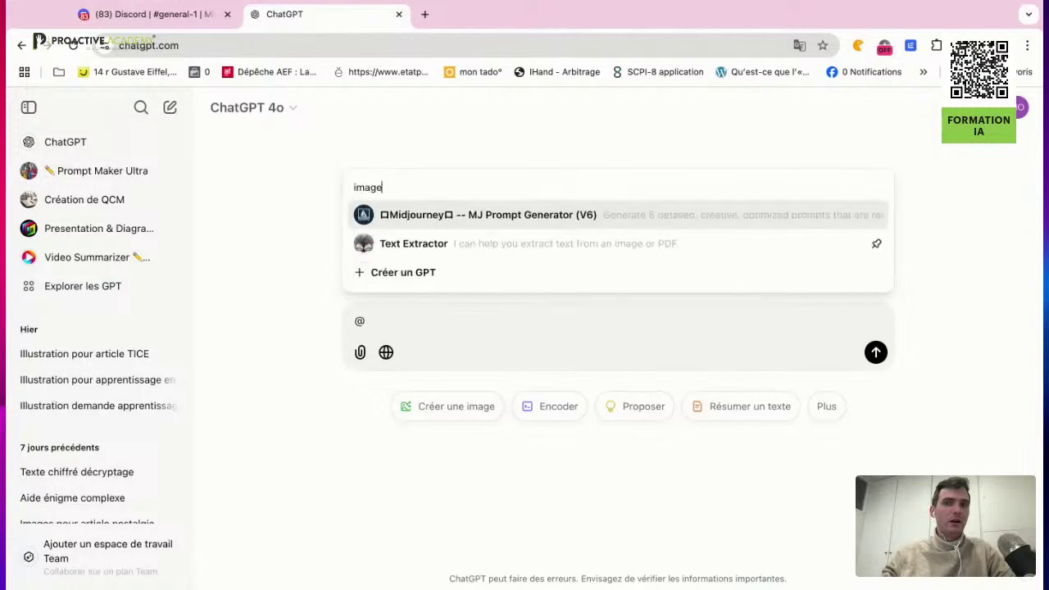
Shorten the GPT search to "i" and look through the whole list of recent and pinned GPTs, closing it when finished
key("BackSpace")
key("BackSpace")
key("BackSpace")
key("BackSpace")
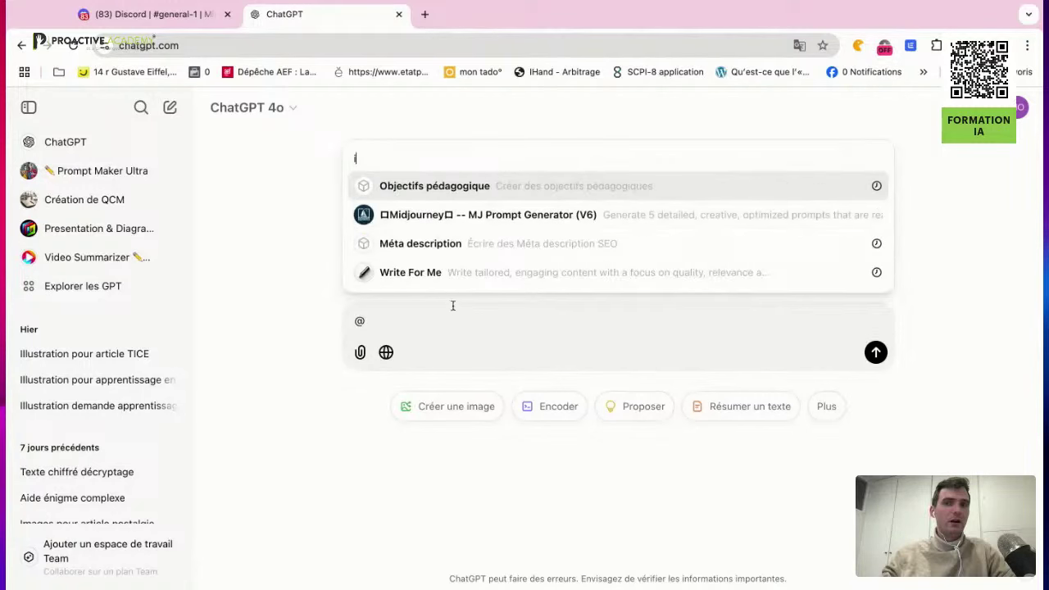
scroll(439, 230, "down", 10)
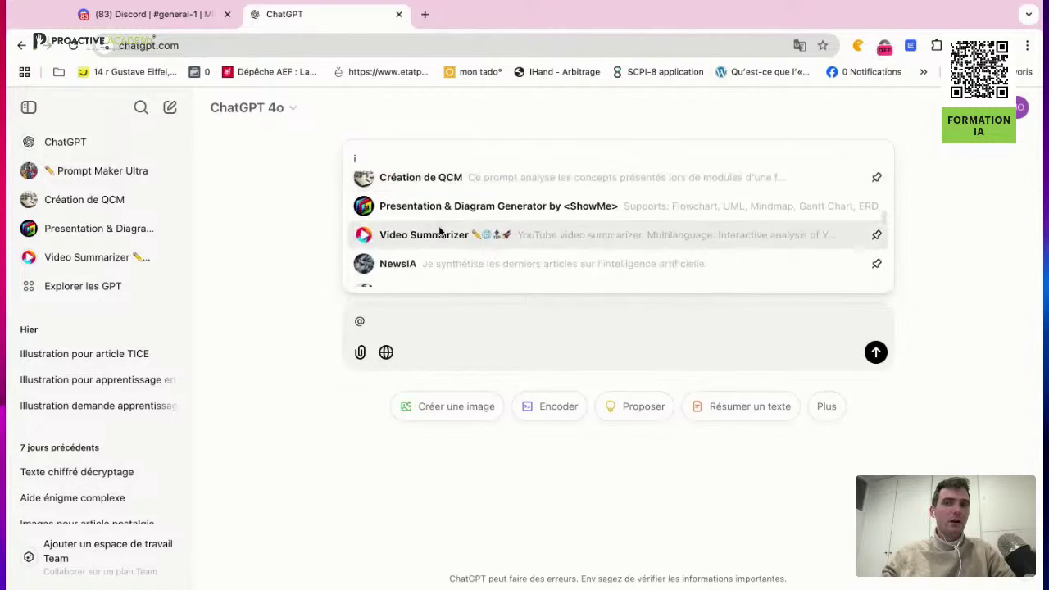
scroll(439, 229, "down", 5)
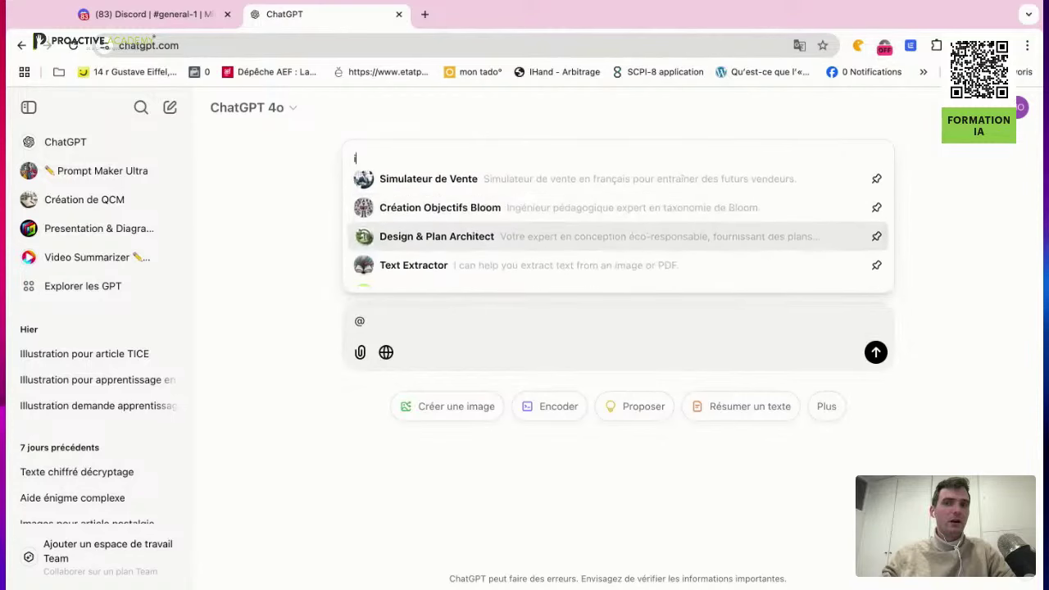
scroll(438, 229, "down", 5)
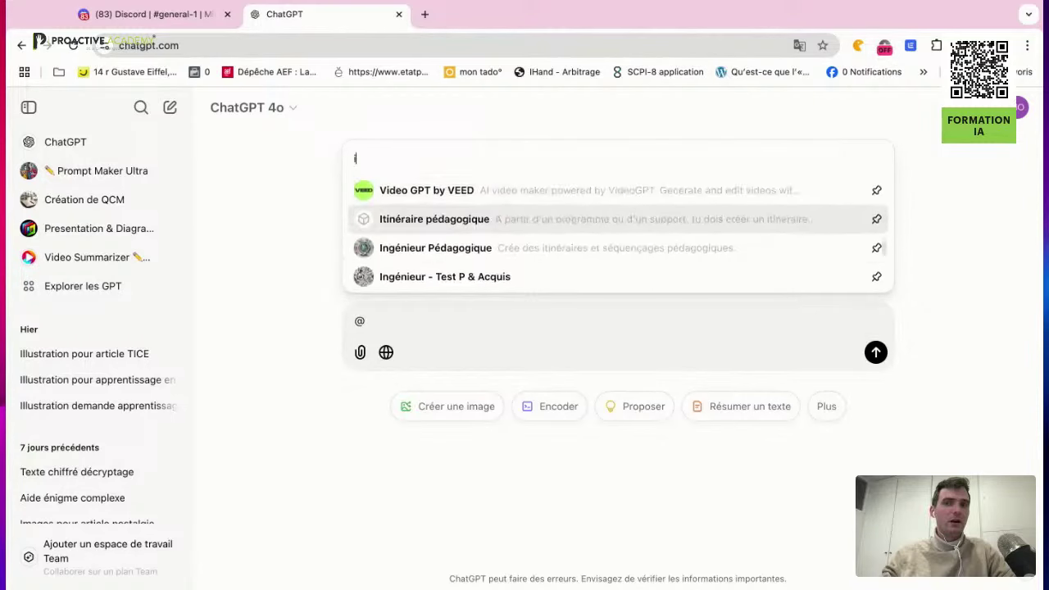
scroll(438, 213, "down", 5)
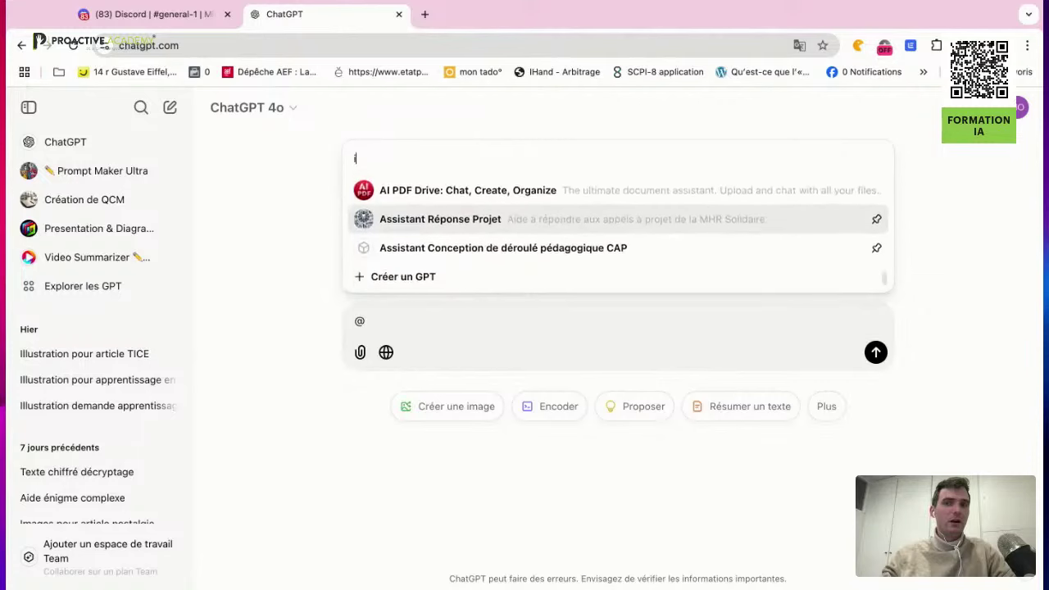
scroll(438, 229, "up", 10)
scroll(439, 229, "down", 2)
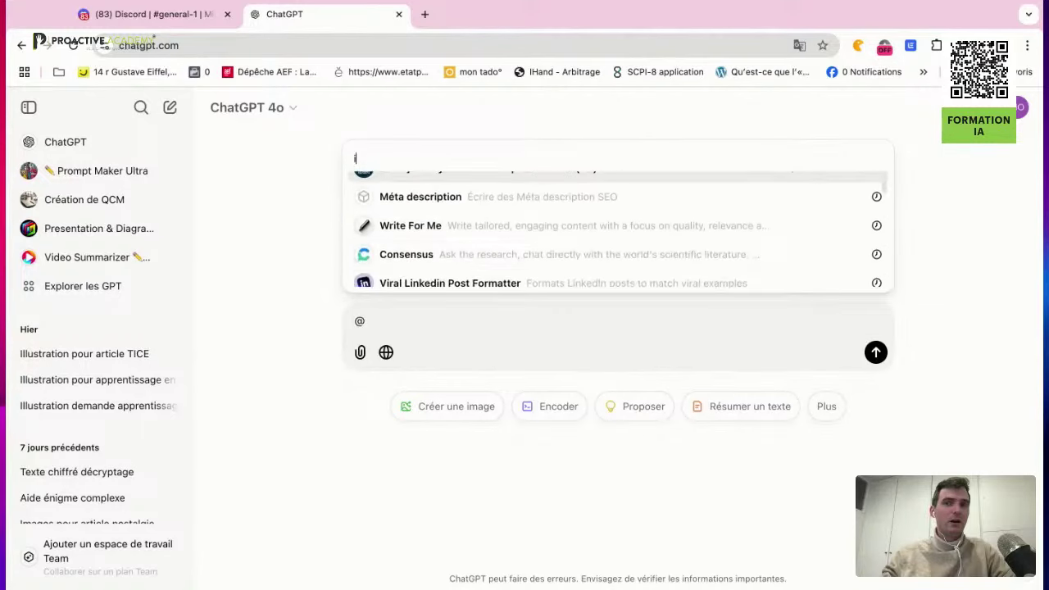
scroll(439, 226, "down", 4)
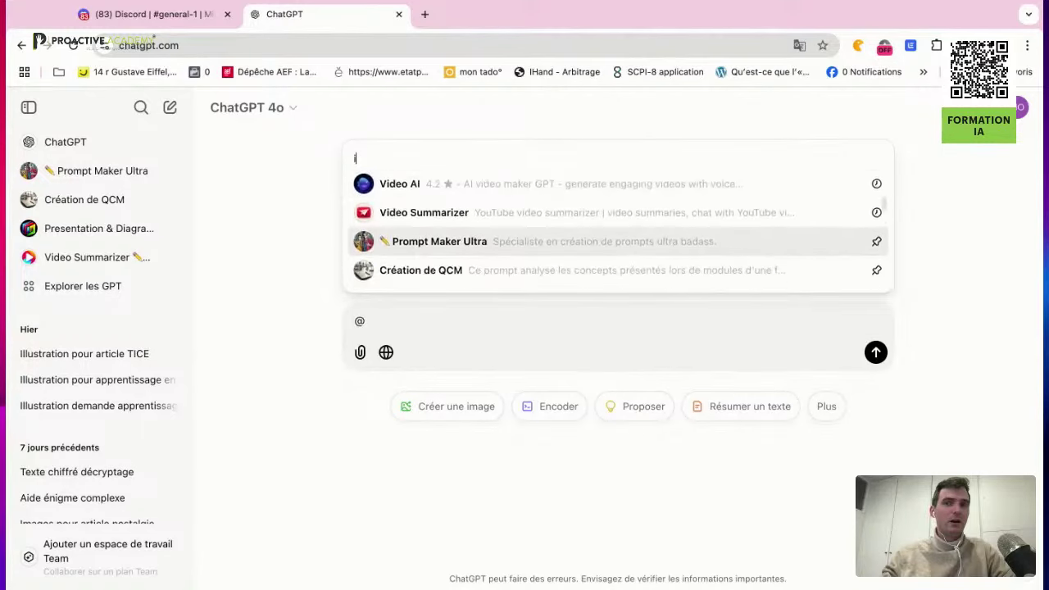
scroll(438, 226, "down", 4)
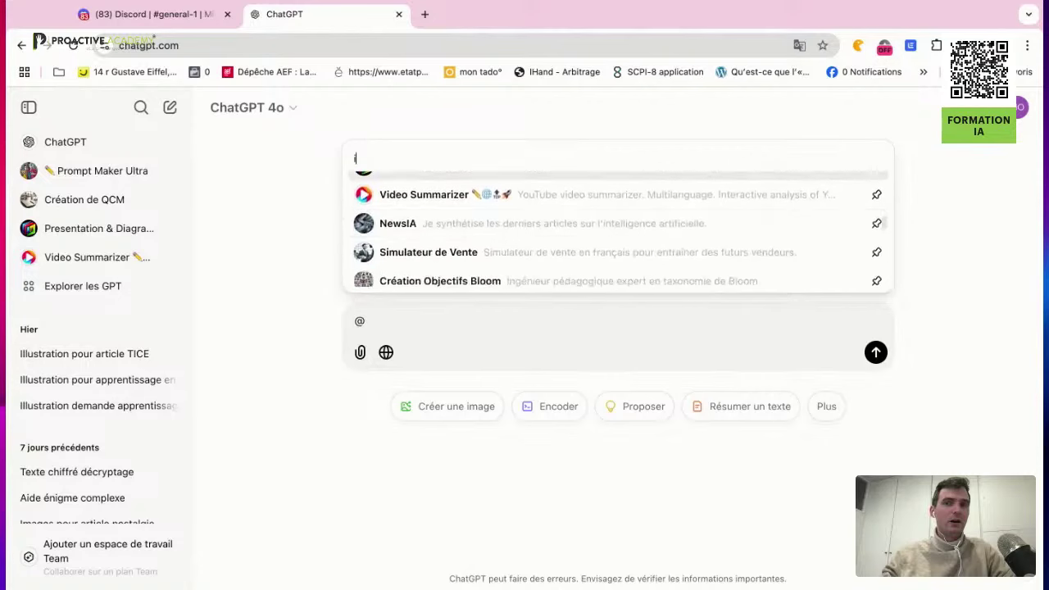
scroll(429, 225, "down", 6)
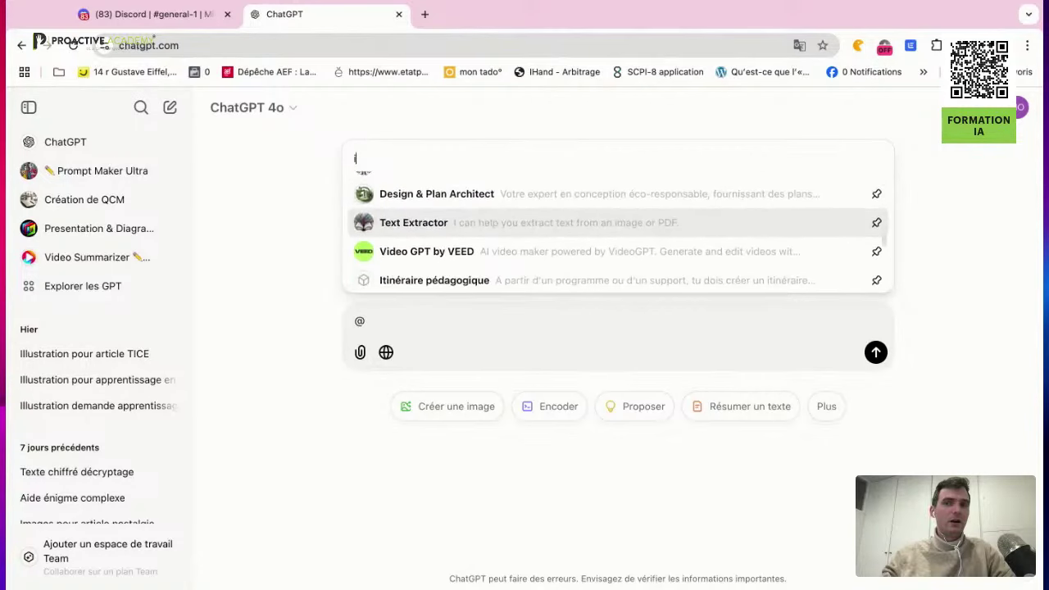
left_click(123, 283)
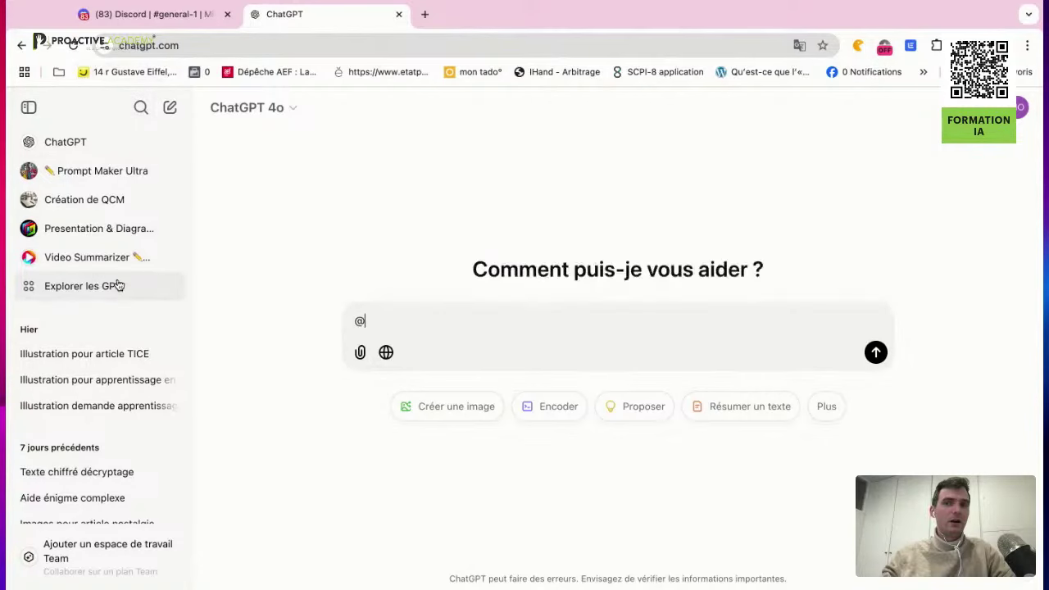
Search the Explore GPTs catalogue for "image" and start a chat with the "image generator" GPT
left_click(85, 291)
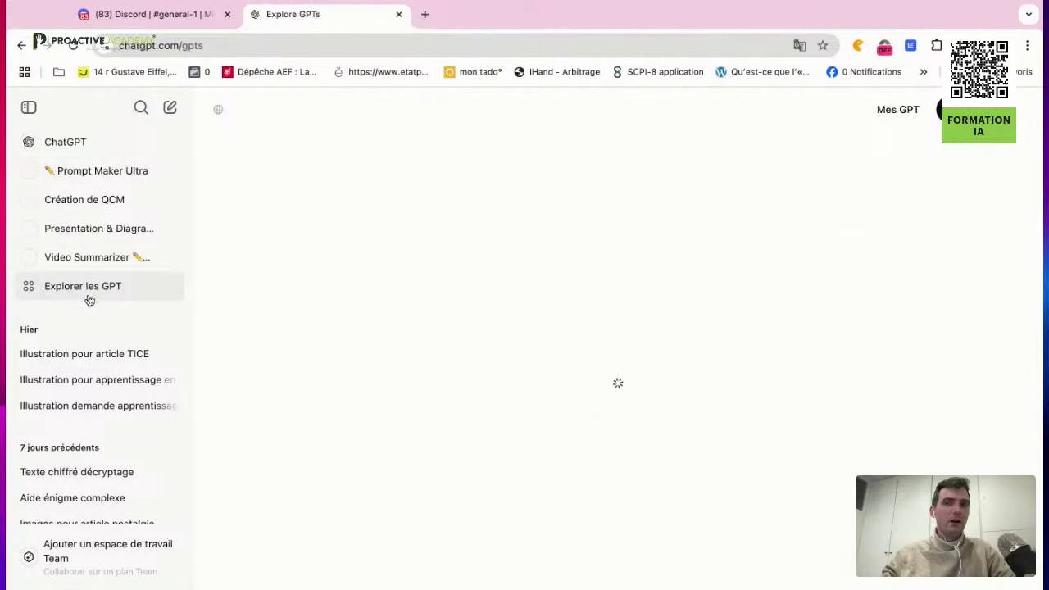
left_click(435, 255)
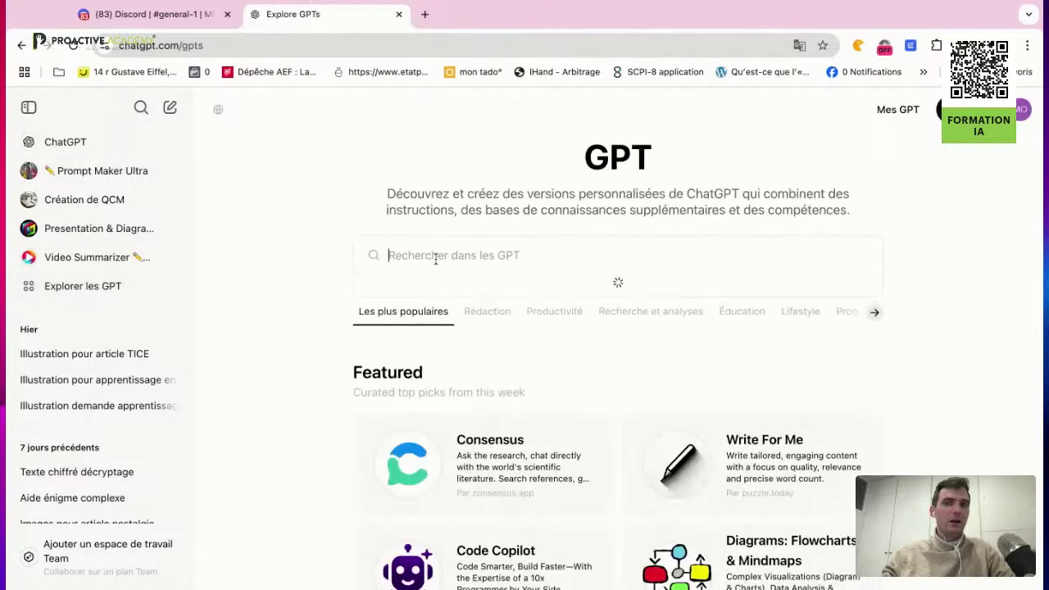
type("image")
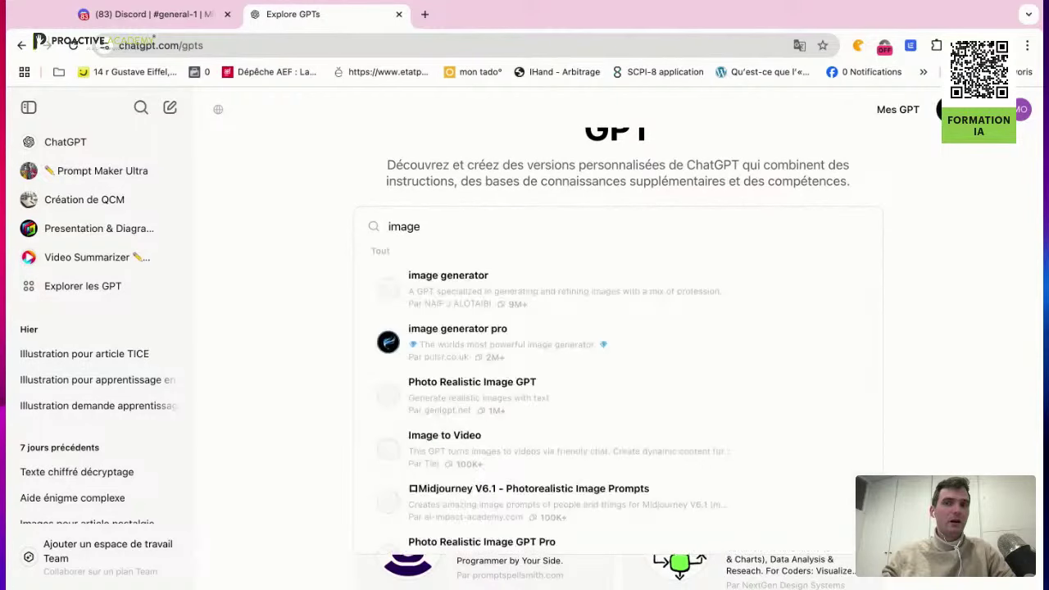
left_click(448, 300)
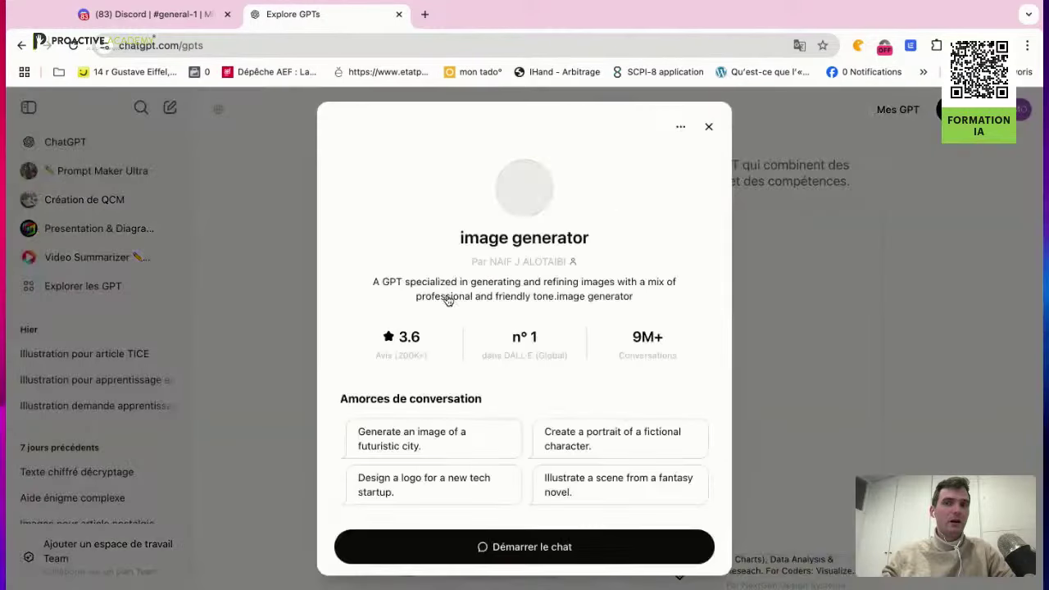
scroll(450, 350, "down", 3)
scroll(491, 426, "down", 3)
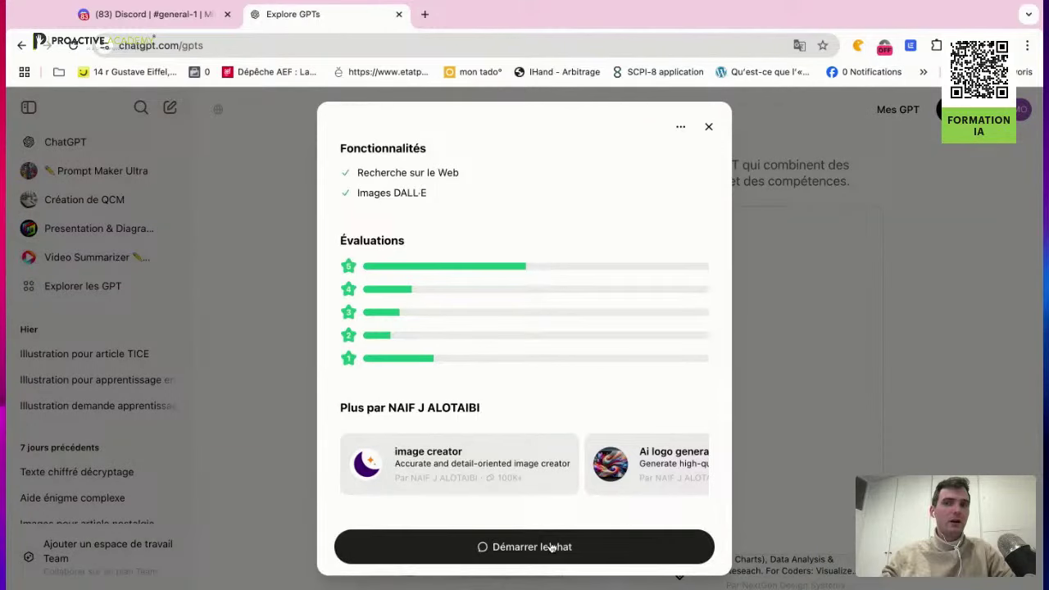
left_click(661, 552)
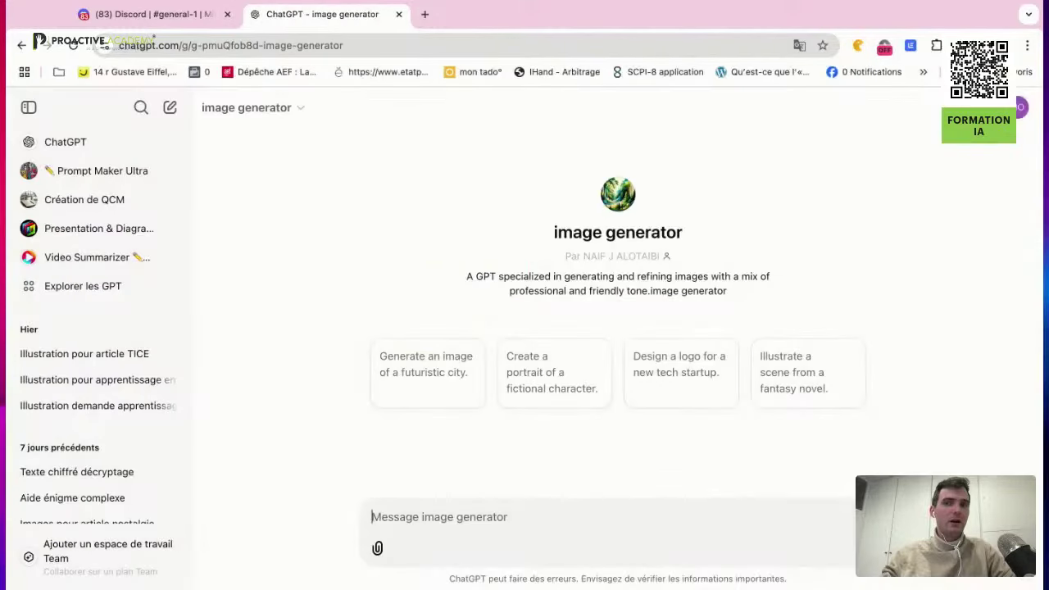
Submit the prompt "je souhaite que tu me proposes un image d'un jeune chat noir avec une tache blanche sur l'oeil"
type("je souhaite ")
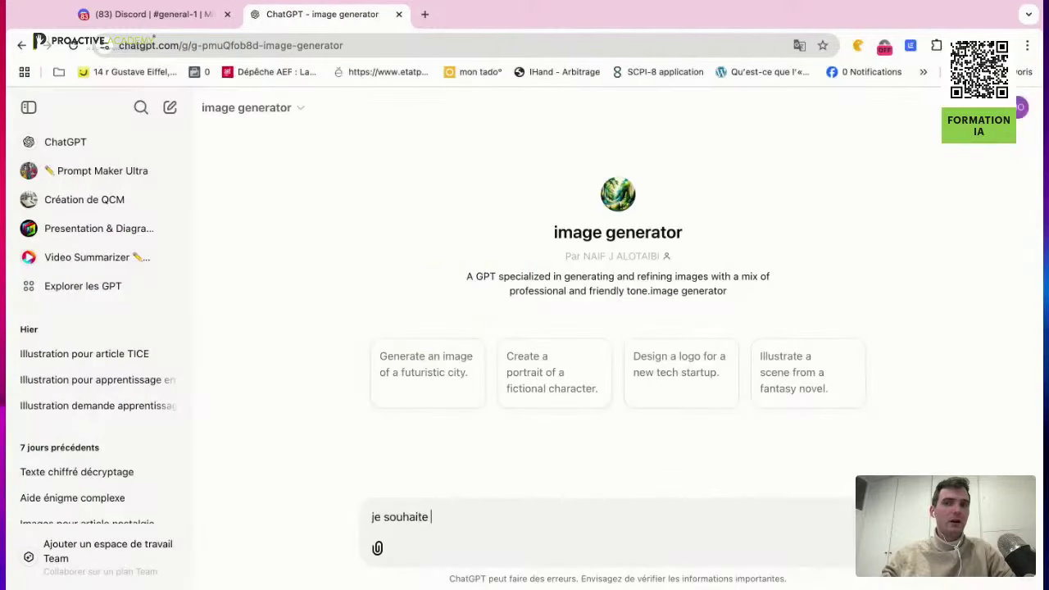
type("que tu me proposes des")
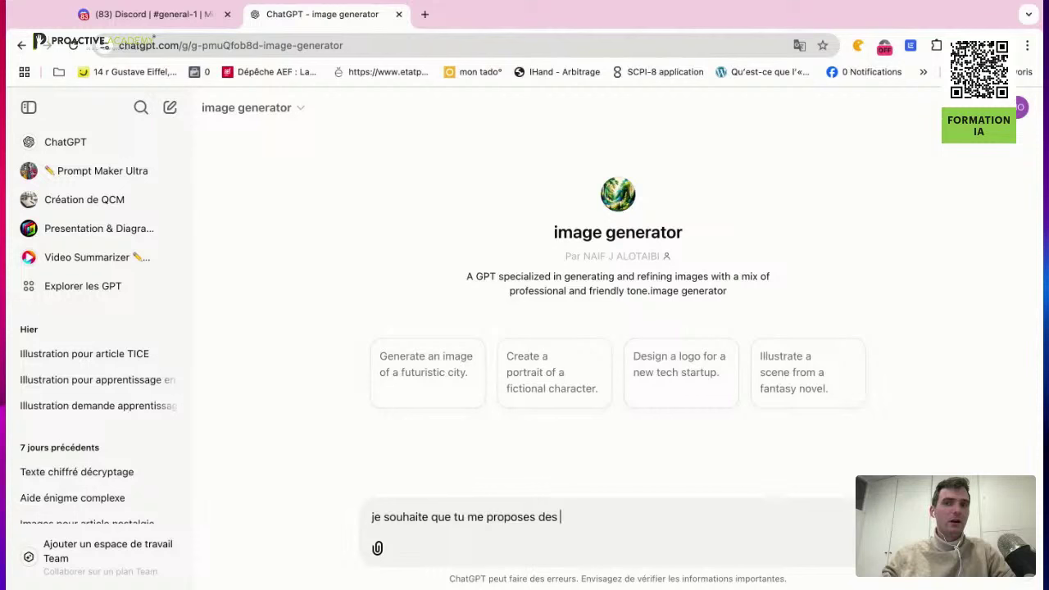
key("BackSpace")
key("BackSpace")
key("BackSpace")
type("un image d'un jeune chat ")
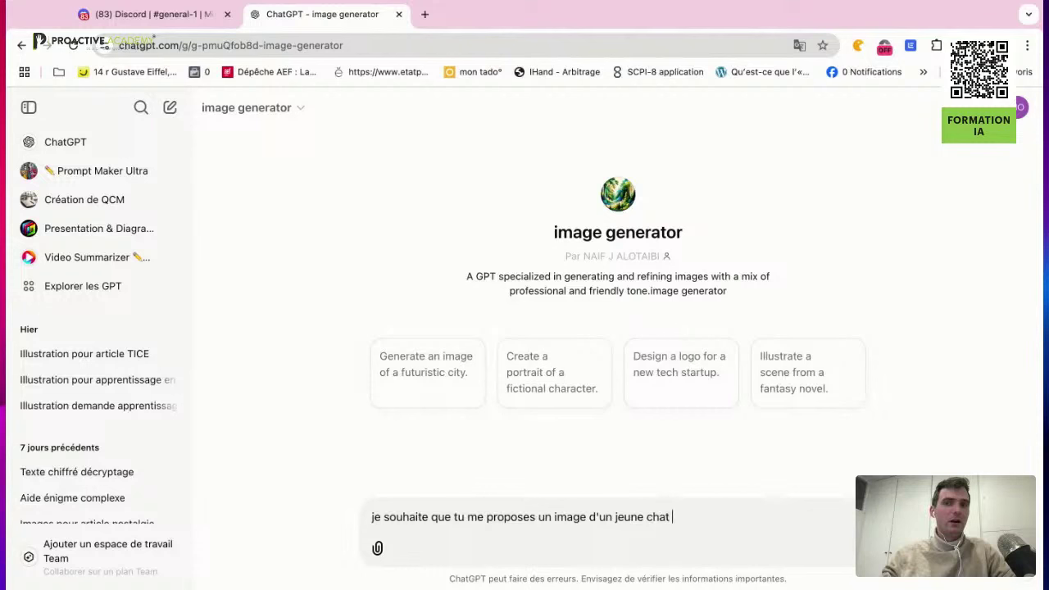
type("avec")
key("BackSpace")
key("BackSpace")
key("BackSpace")
key("BackSpace")
type("noiir a avecu")
key("BackSpace")
type("une tache blanch")
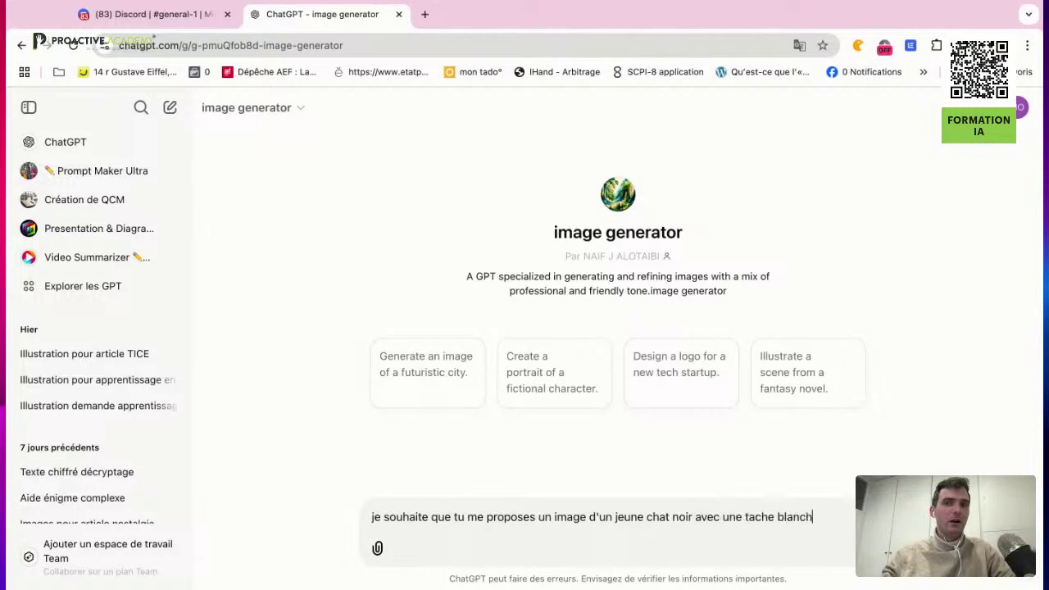
type("e sur l'o")
key("Return")
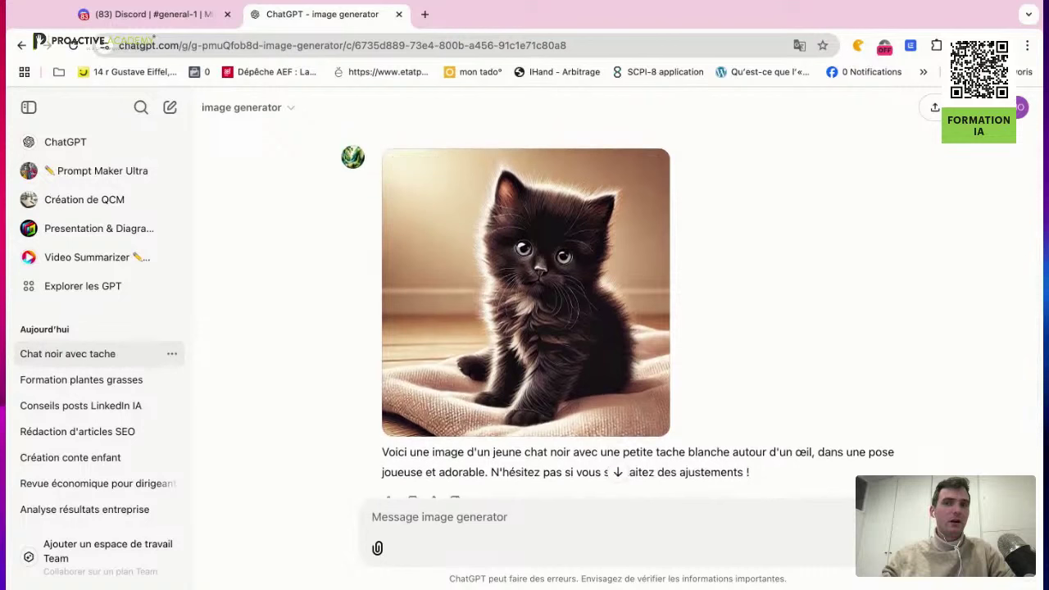
Send the follow-up message "il manque la tache blanche" about the generated kitten image
type("il manque la t")
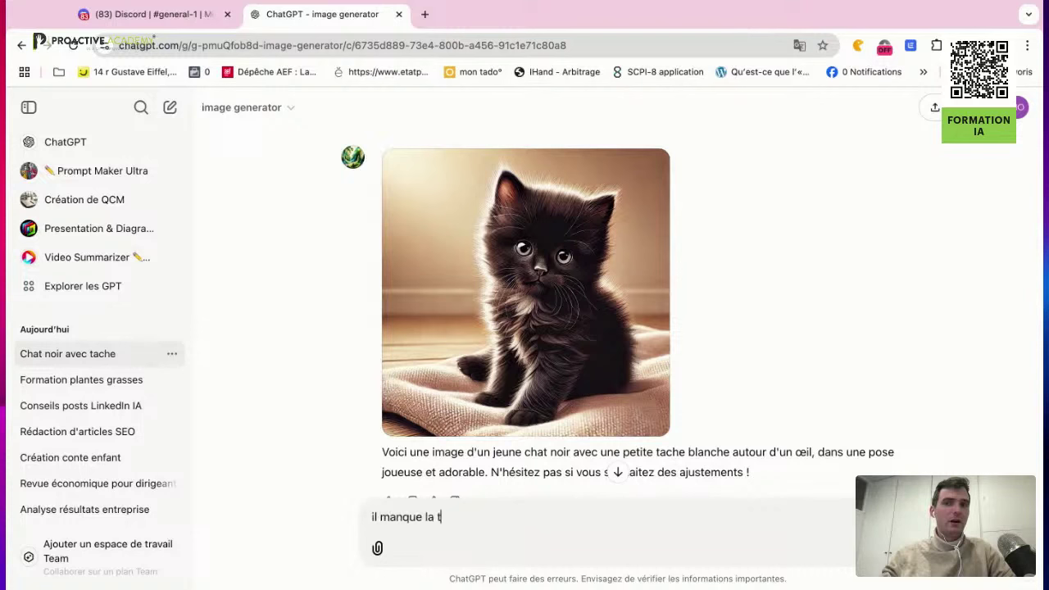
type("ache balnc")
key("BackSpace")
key("BackSpace")
key("BackSpace")
key("BackSpace")
type("lanche")
key("Return")
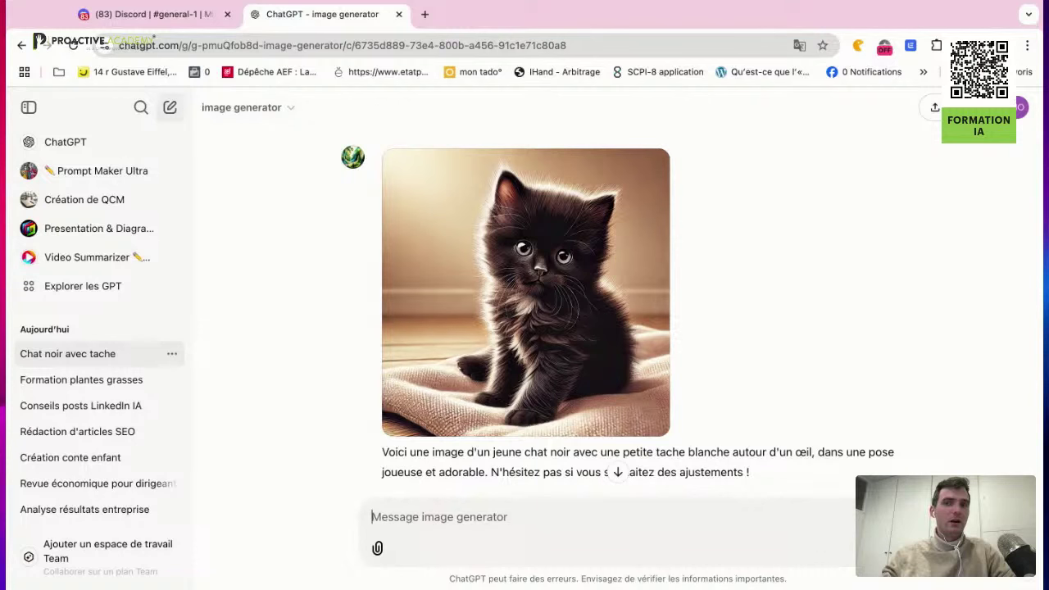
Start a new chat and, after browsing the recent and pinned GPTs, mention the "Midjourney -- MJ Prompt Generator (V6)" GPT in it
left_click(170, 107)
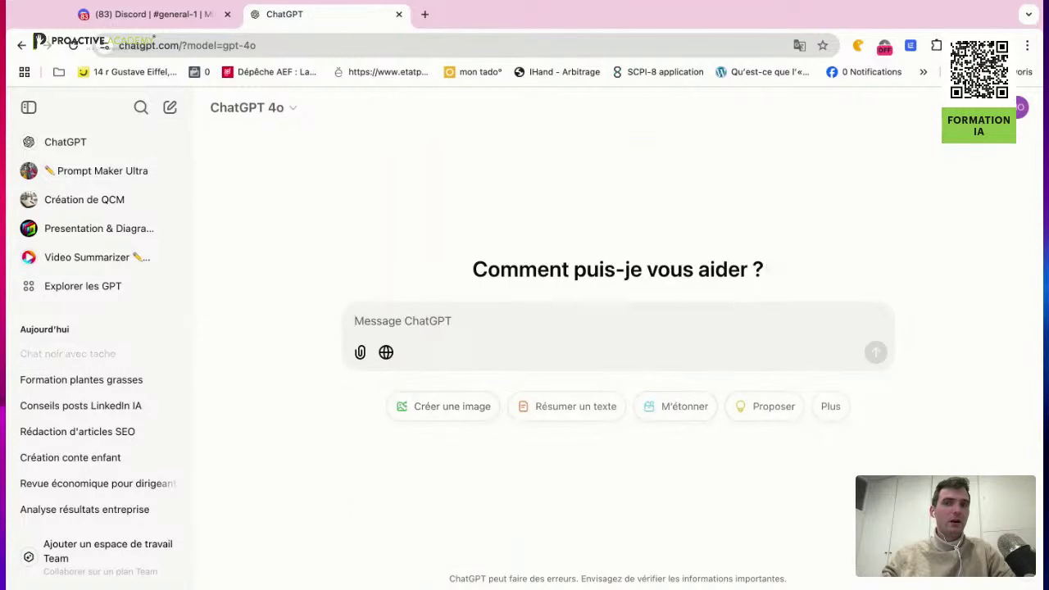
type("@")
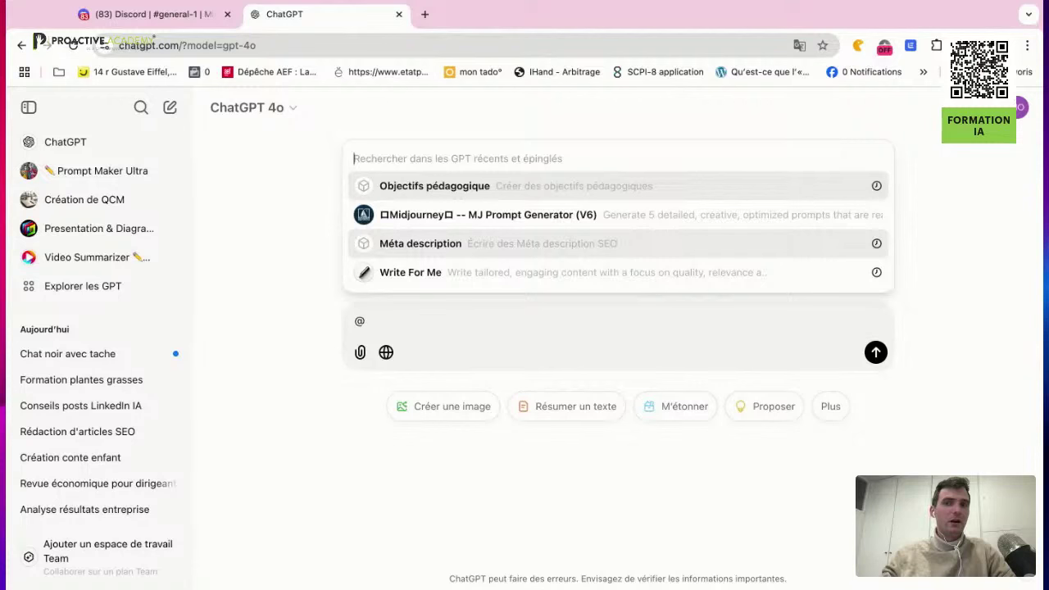
scroll(618, 240, "down", 2)
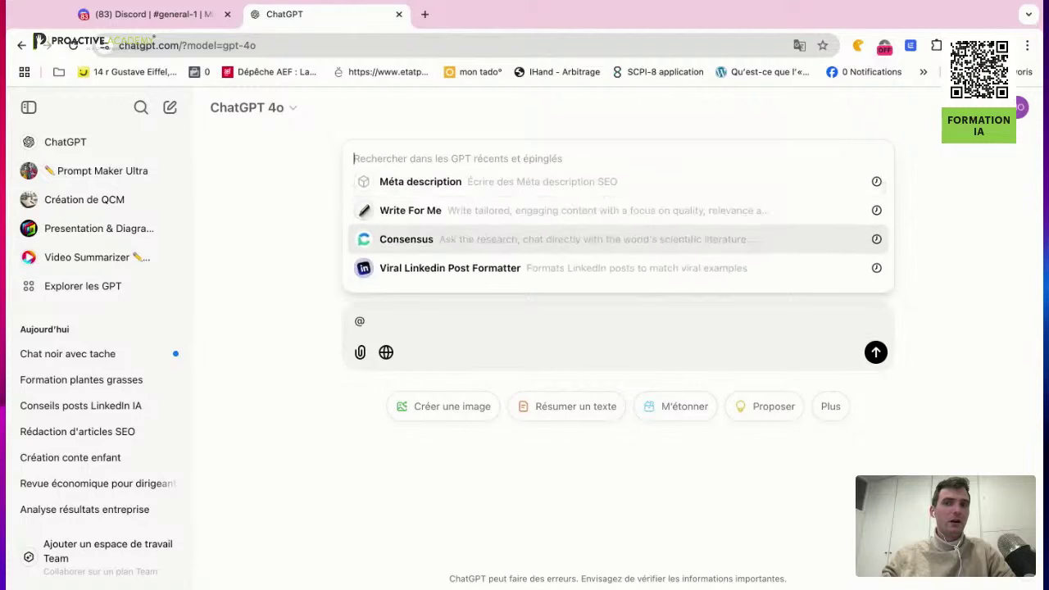
scroll(618, 239, "down", 3)
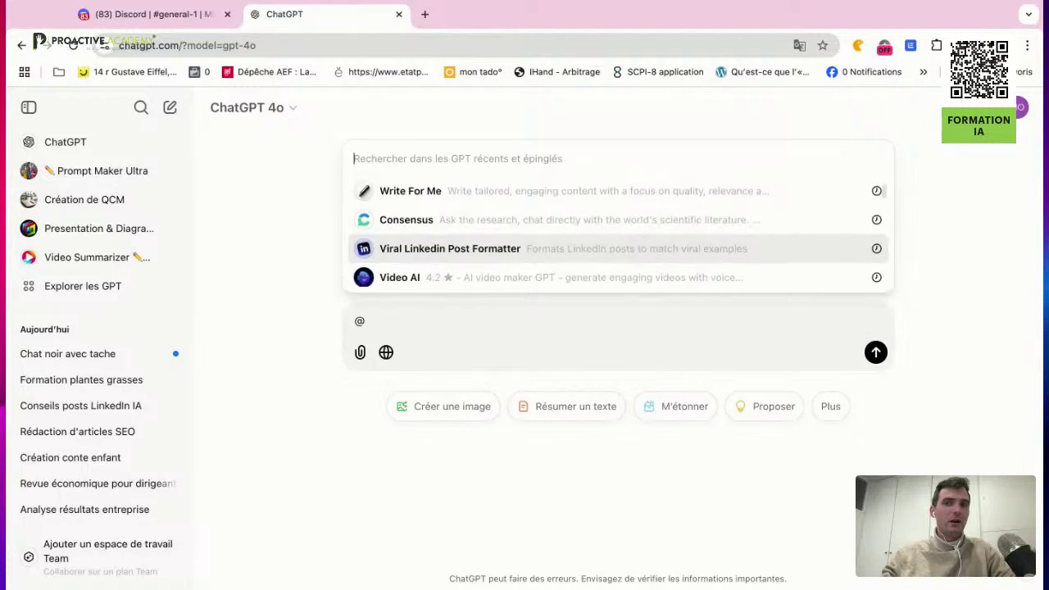
scroll(618, 240, "down", 5)
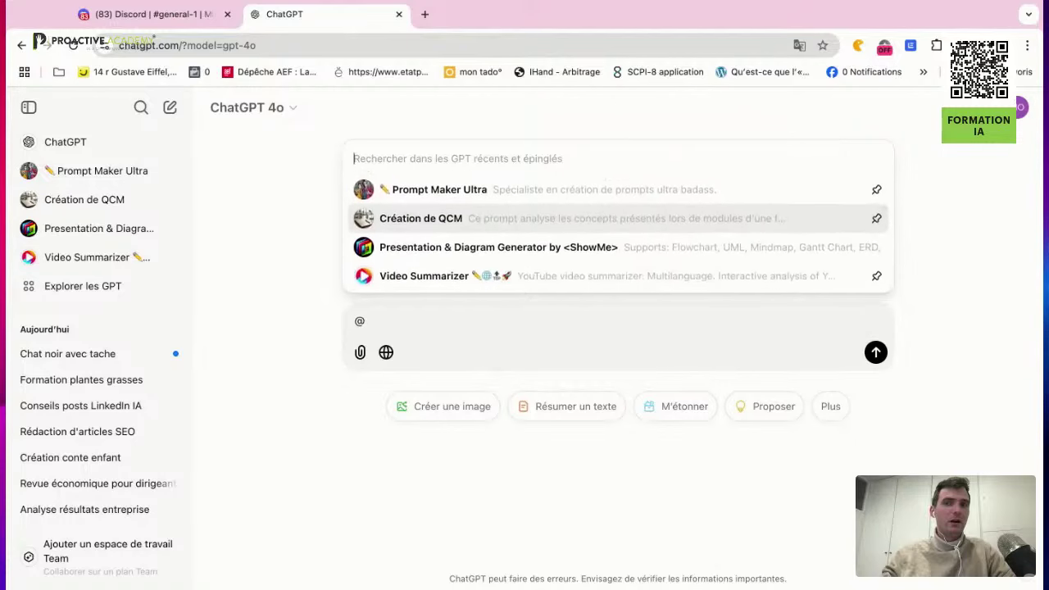
scroll(618, 240, "down", 5)
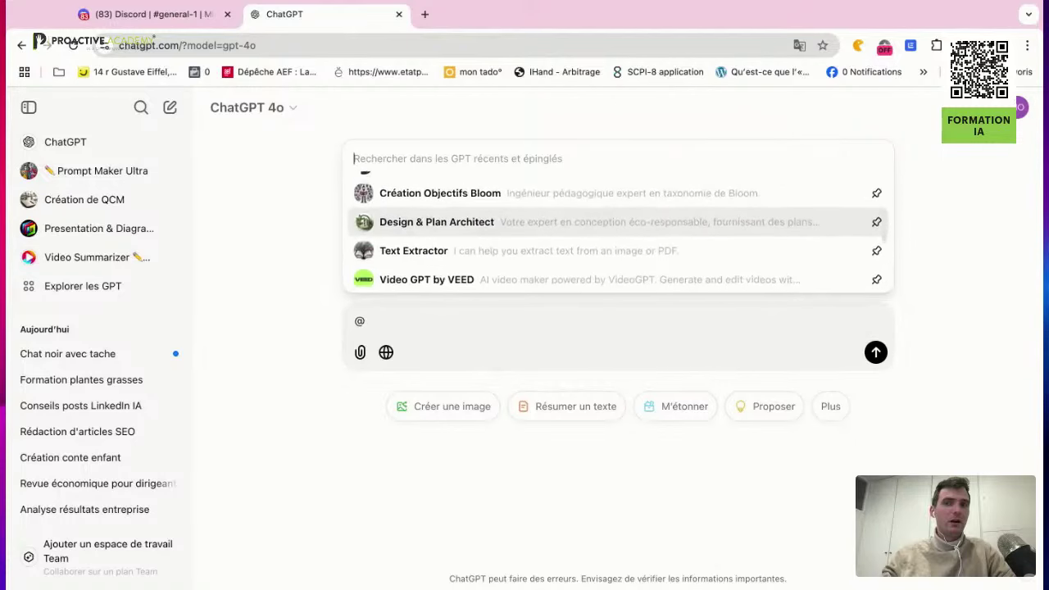
scroll(618, 239, "down", 5)
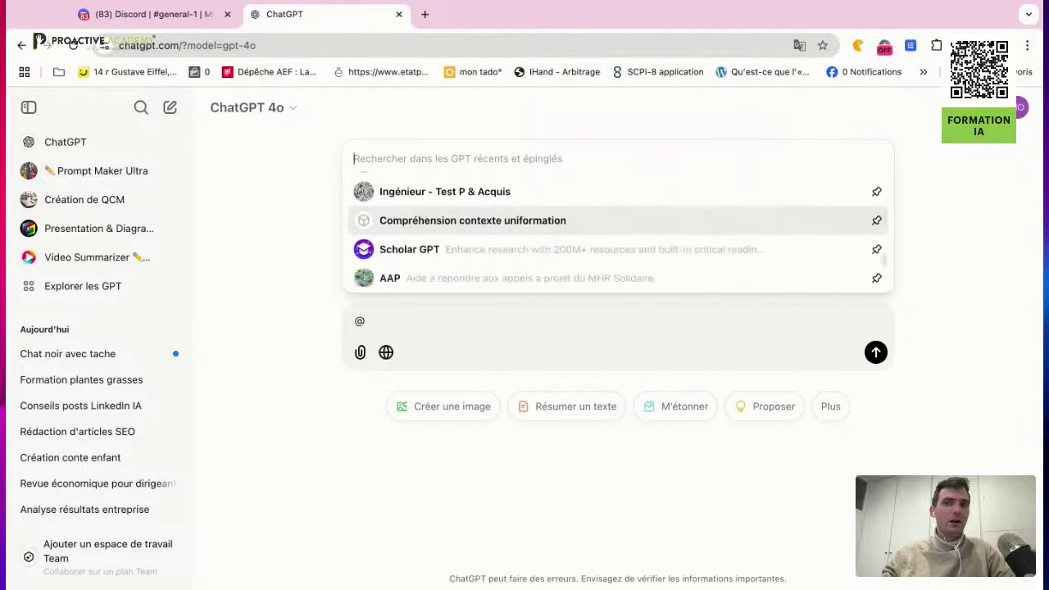
scroll(617, 239, "up", 15)
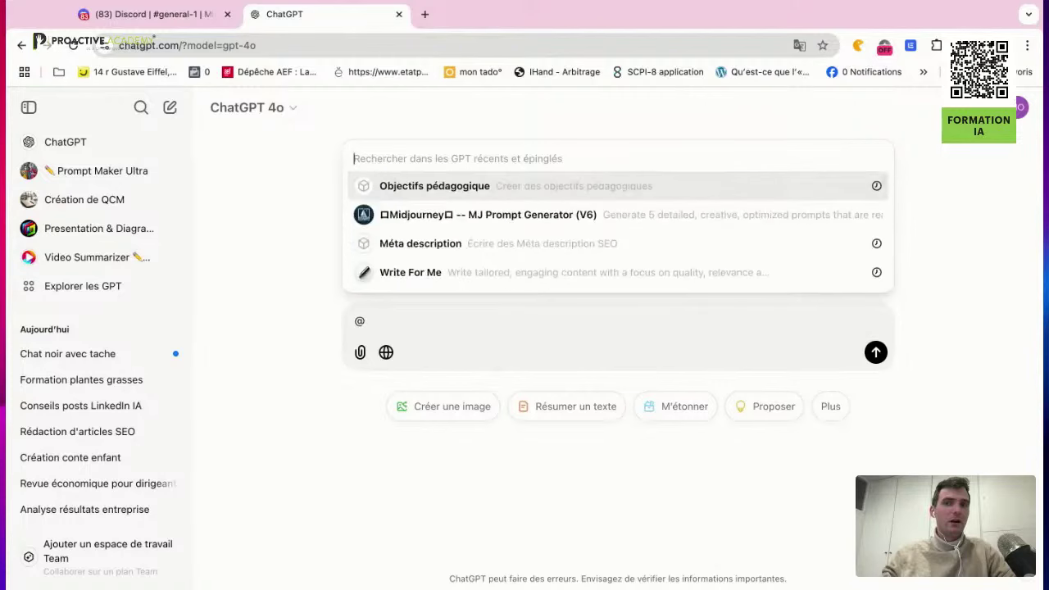
left_click(618, 214)
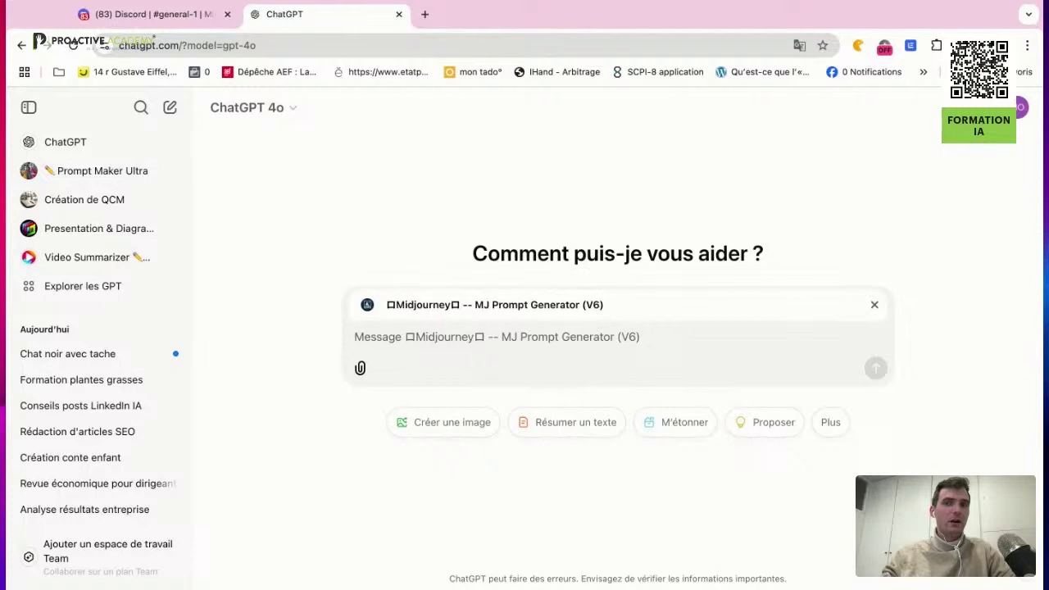
Send the GPT the request "peux tu me faire des prompts pour créer des images de chats noir avec une tache blanche sur l'oeil"
type("peux tu me faire des prompts pour créer des images de chats noir avec une tache blanche sur l'oeil")
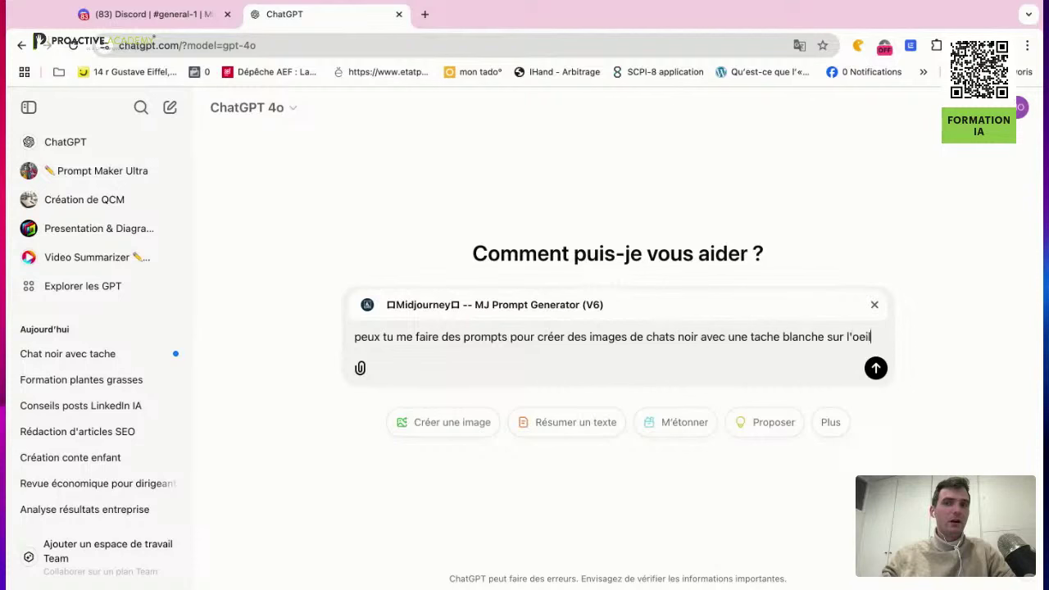
key("Return")
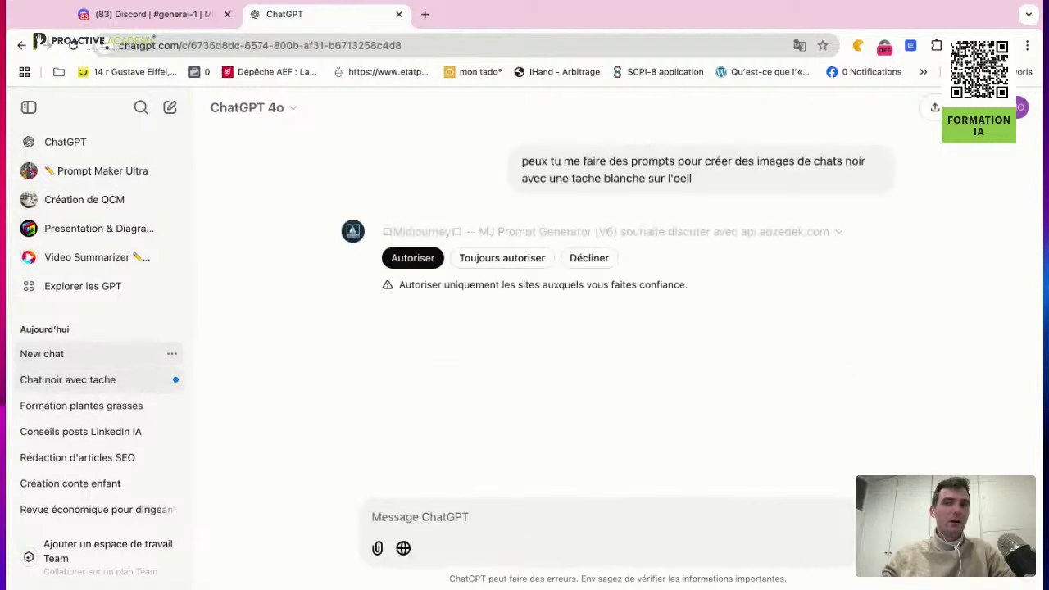
Return to the "Chat noir avec tache" conversation, check the new kitten image and send the follow-up "toujours pas ça"
left_click(82, 379)
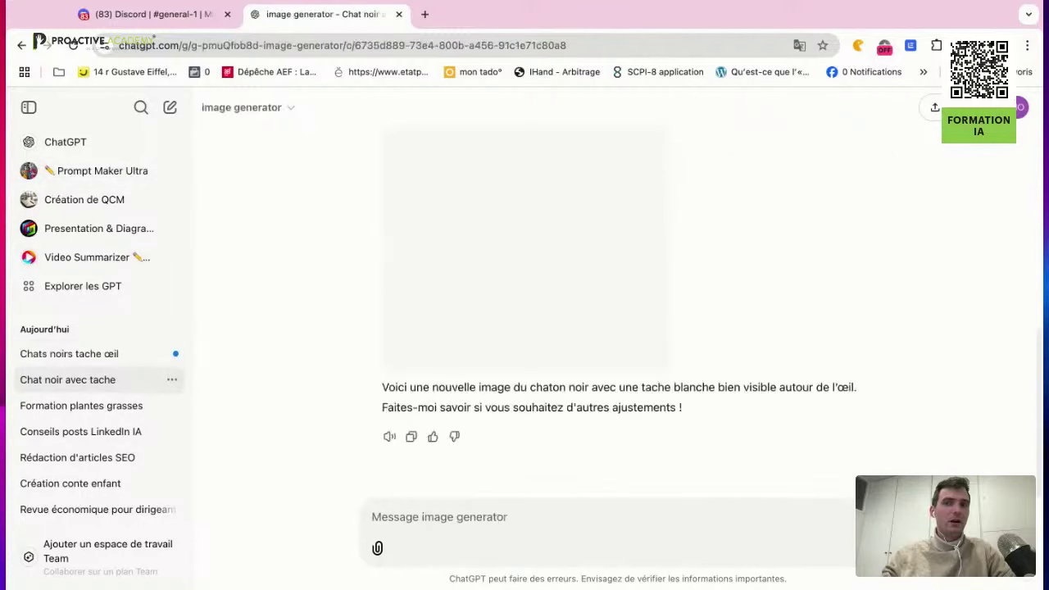
left_click(69, 353)
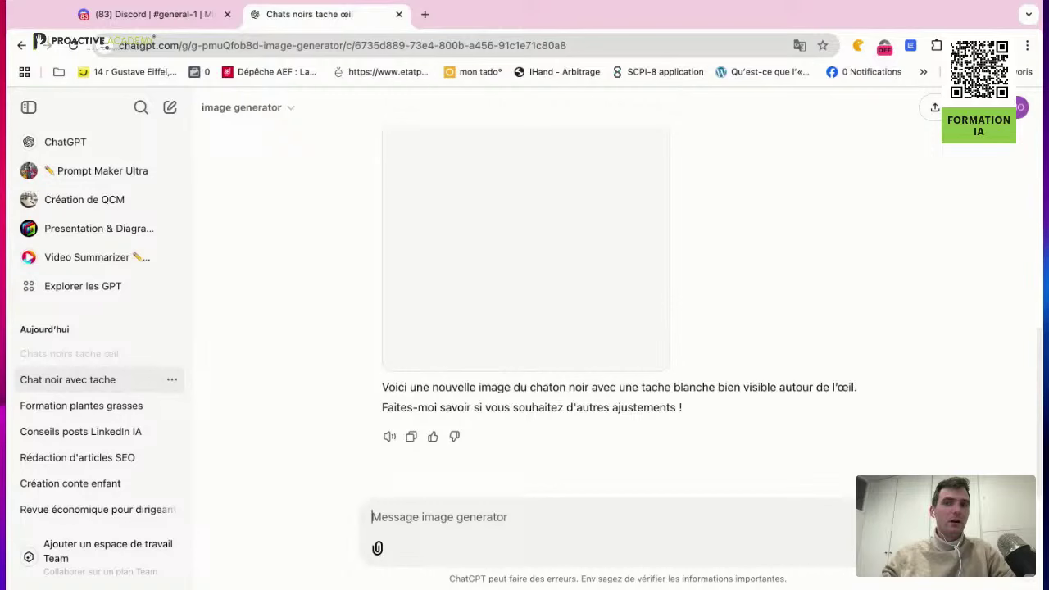
left_click(67, 380)
scroll(525, 271, "up", 1)
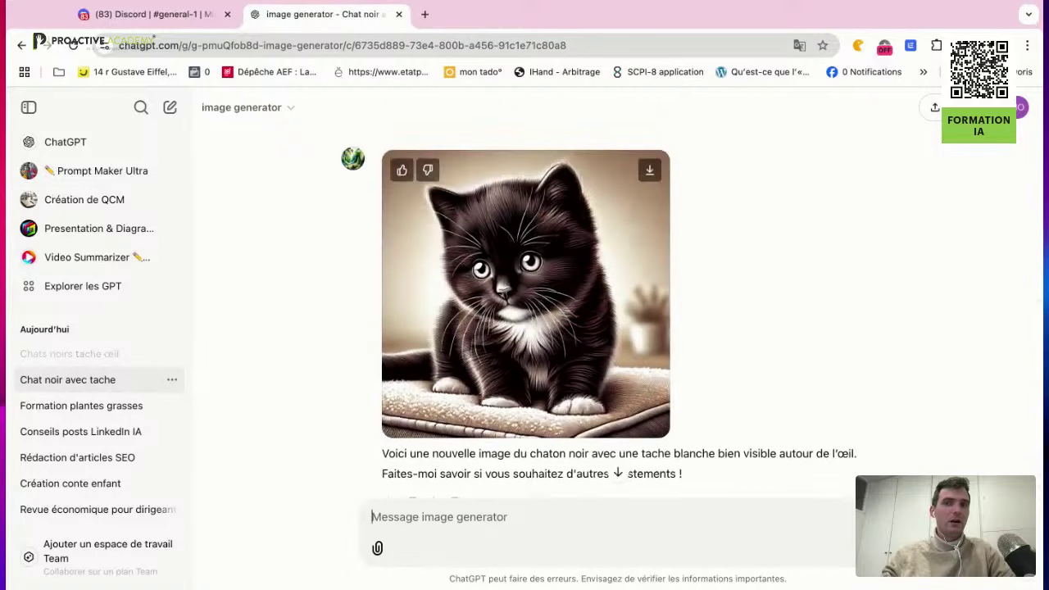
scroll(525, 270, "down", 2)
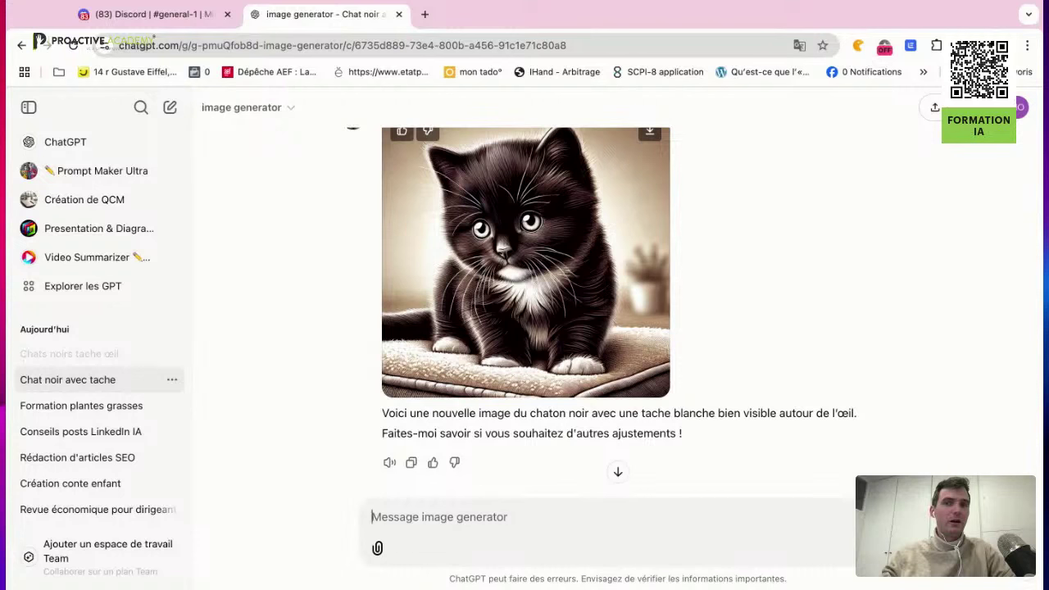
type("toujo")
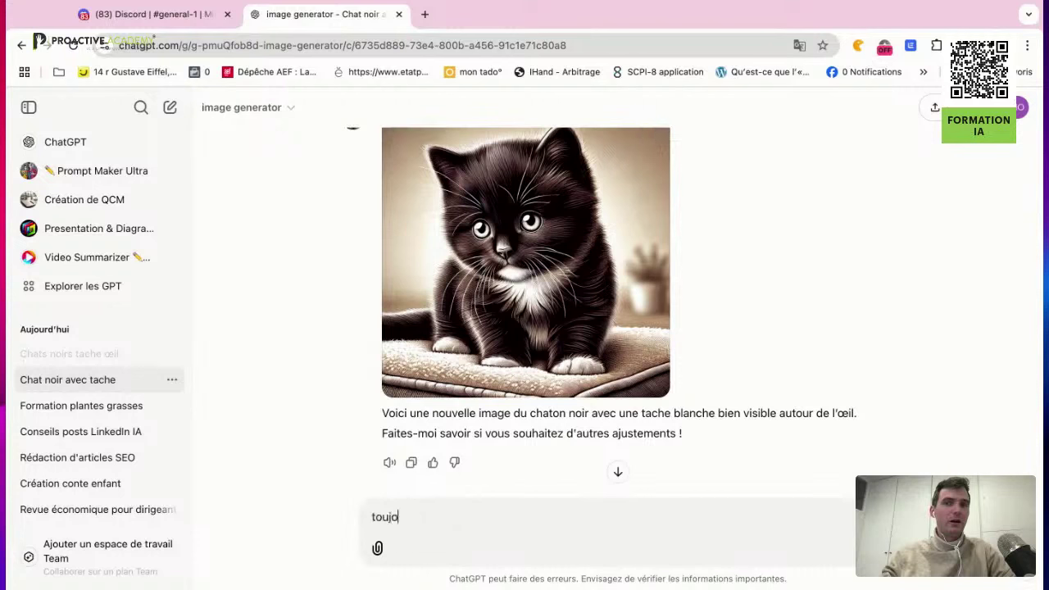
type("urs pas ça")
key("Return")
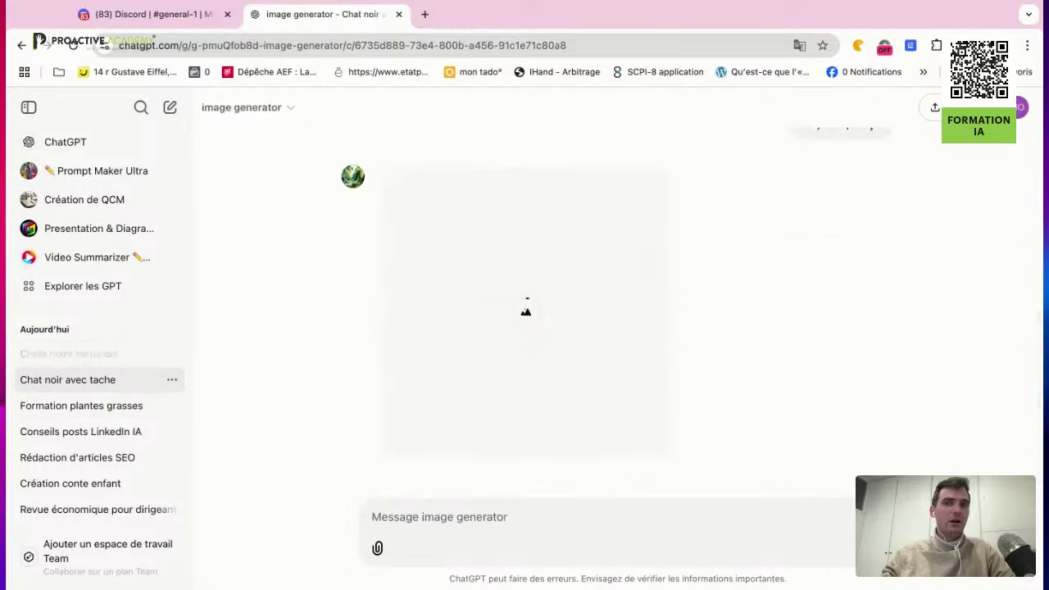
Copy Prompt 1 from the "Chats noirs tache œil" conversation and submit it to Midjourney in Discord's general-1 channel
left_click(69, 353)
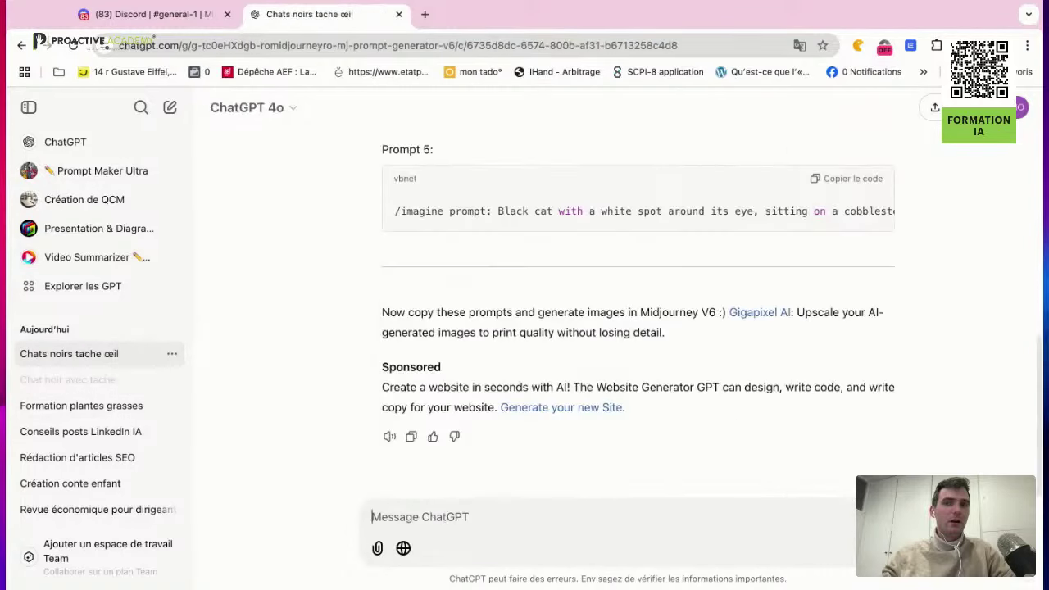
scroll(622, 327, "up", 5)
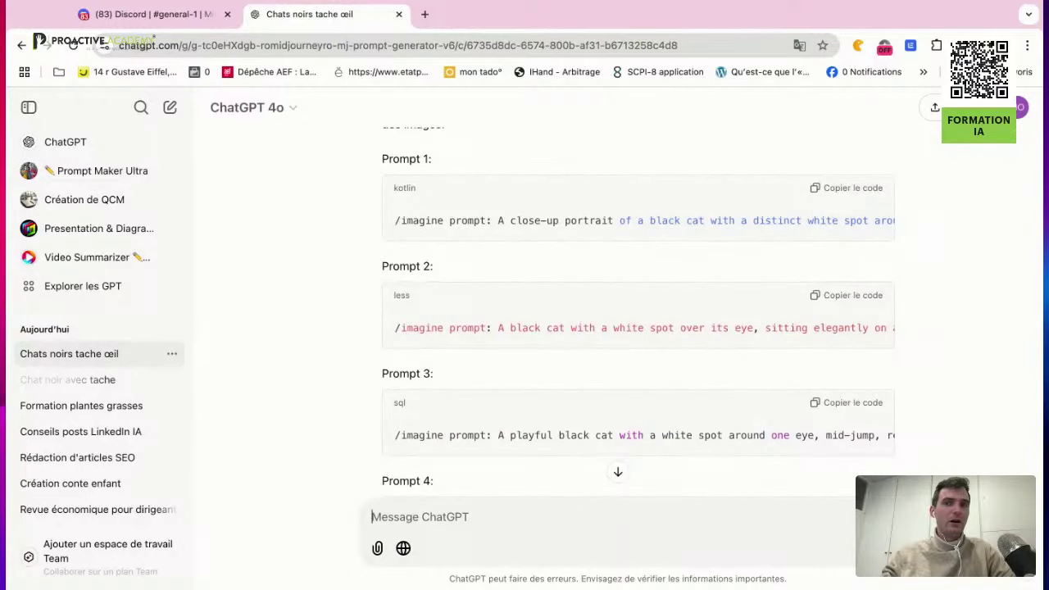
left_click(848, 188)
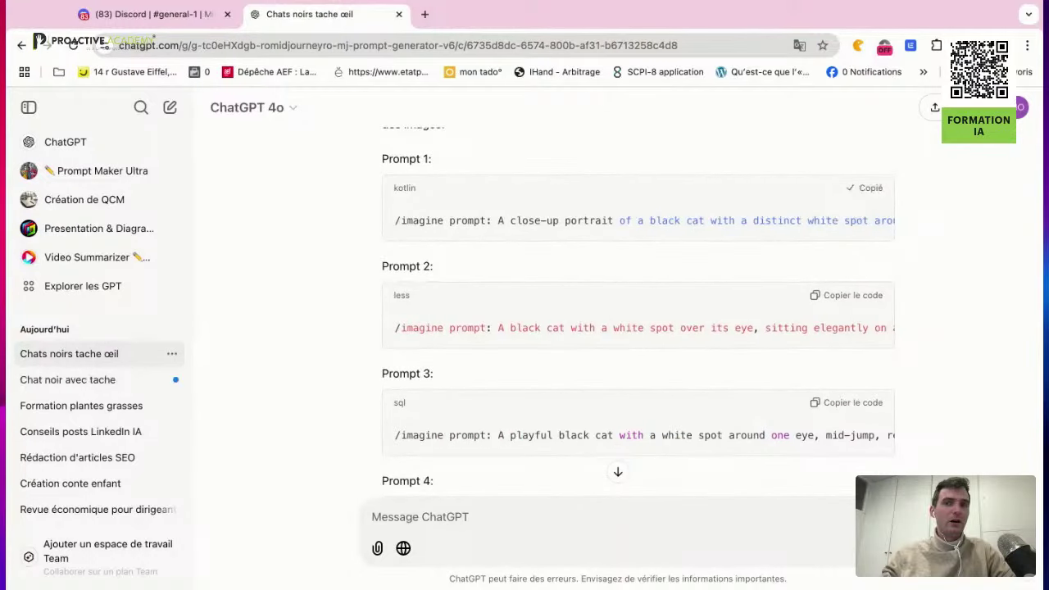
key("ctrl+Page_Up")
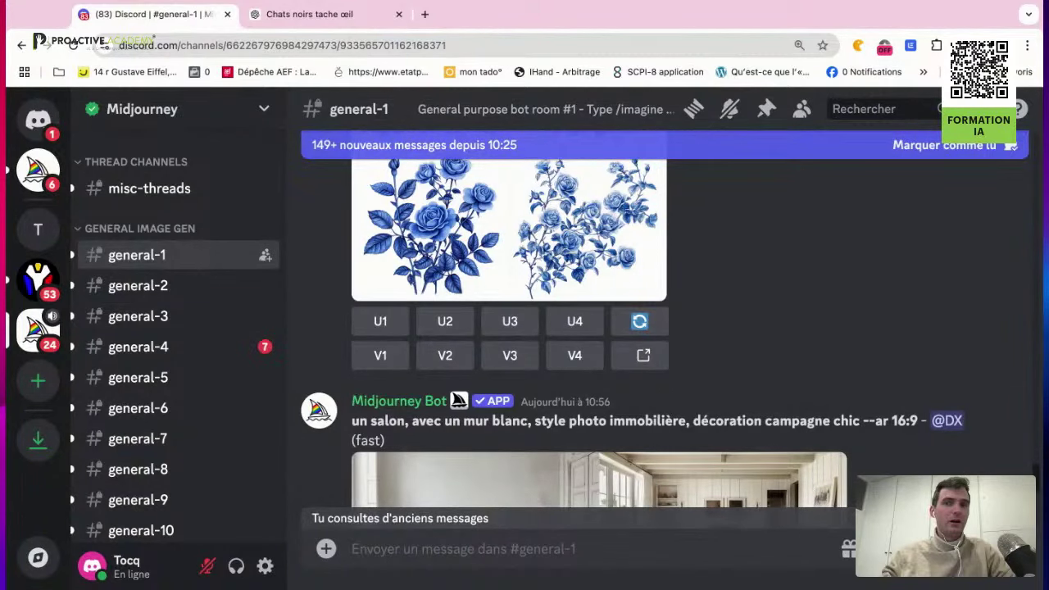
scroll(990, 472, "down", 10)
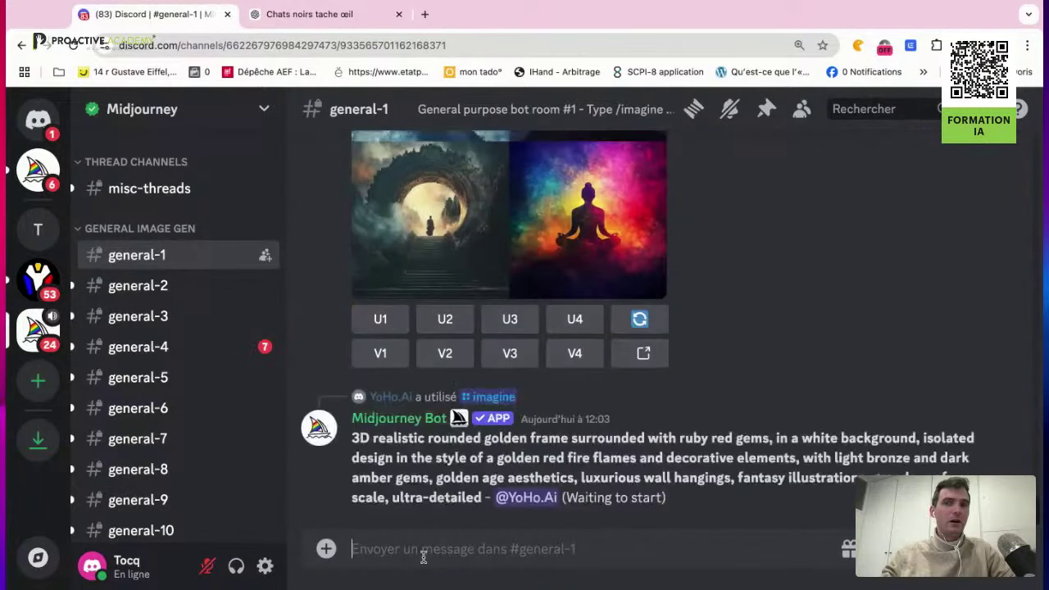
key("super+v")
key("Return")
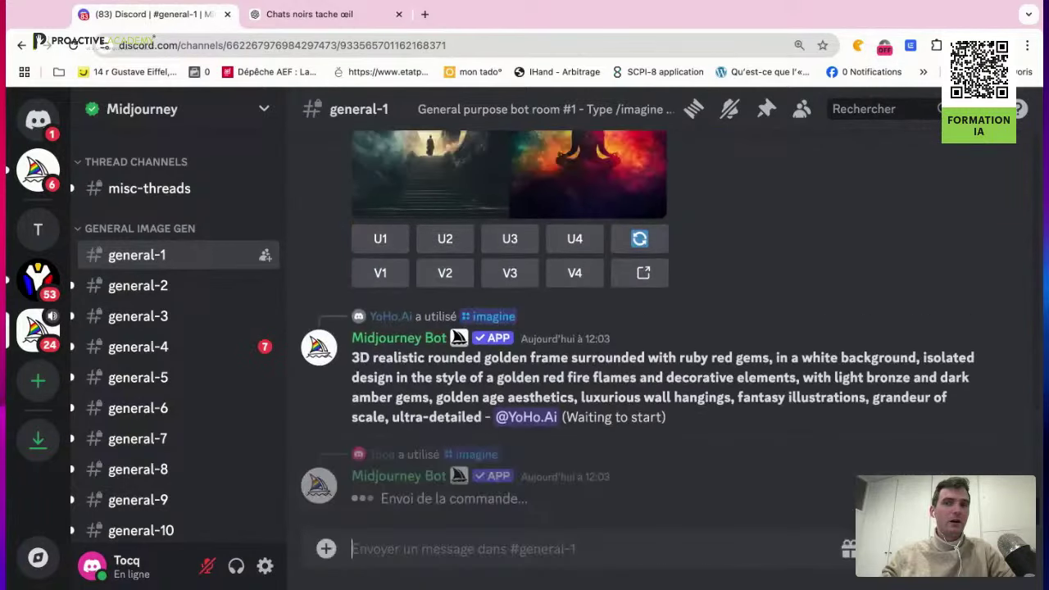
Copy Prompt 2, the black cat on a windowsill, from ChatGPT and submit it to Midjourney in Discord's general-1 channel
left_click(311, 21)
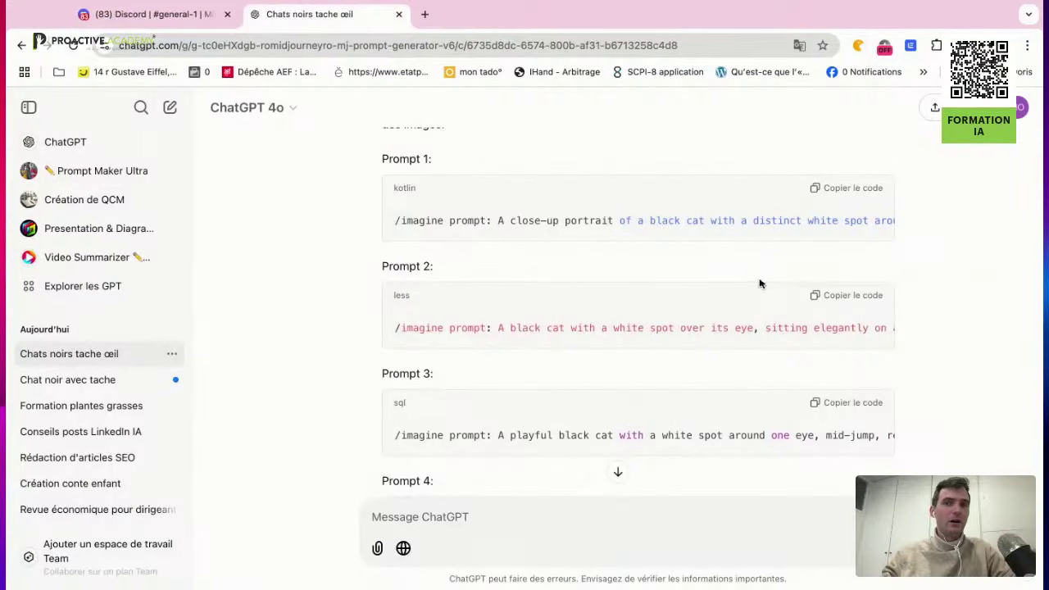
scroll(840, 300, "up", 2)
left_click(844, 334)
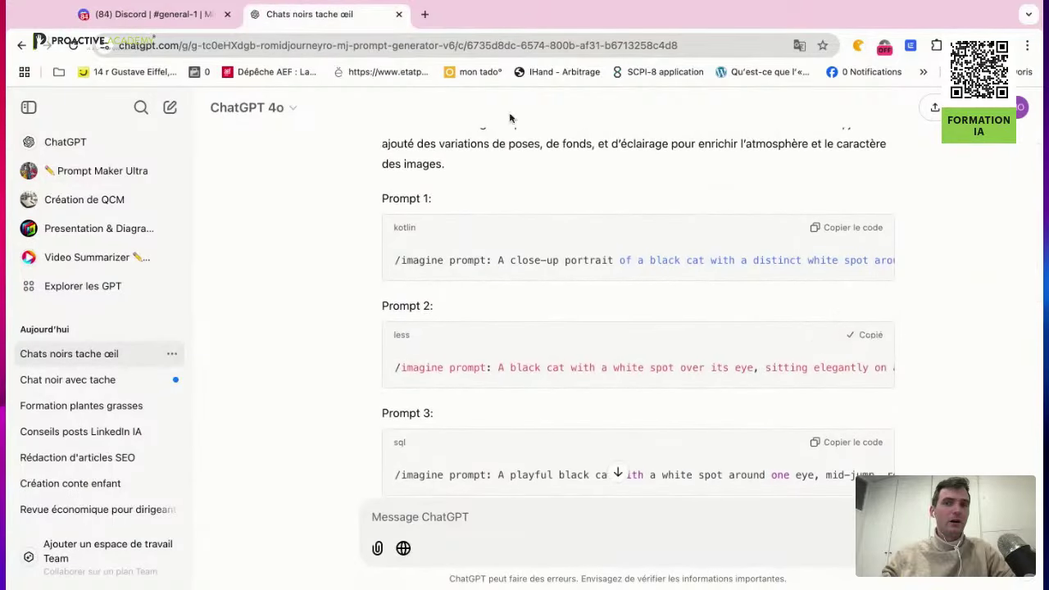
left_click(186, 18)
left_click(417, 536)
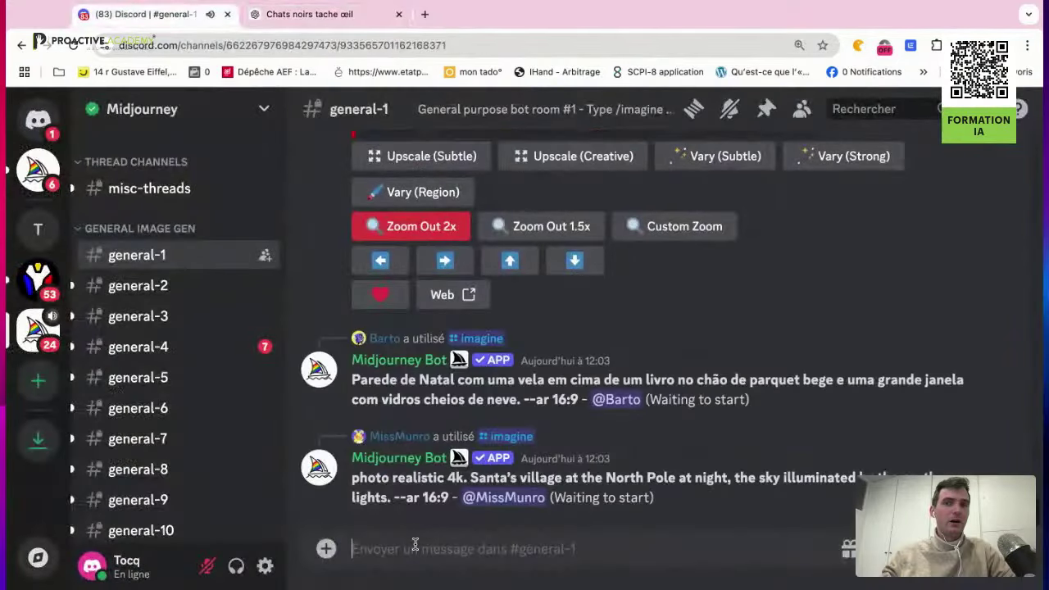
key("ctrl+v")
key("Return")
Copy Prompt 3, the playful black cat in mid-jump, from ChatGPT and submit it in Discord's general-1 channel
left_click(342, 5)
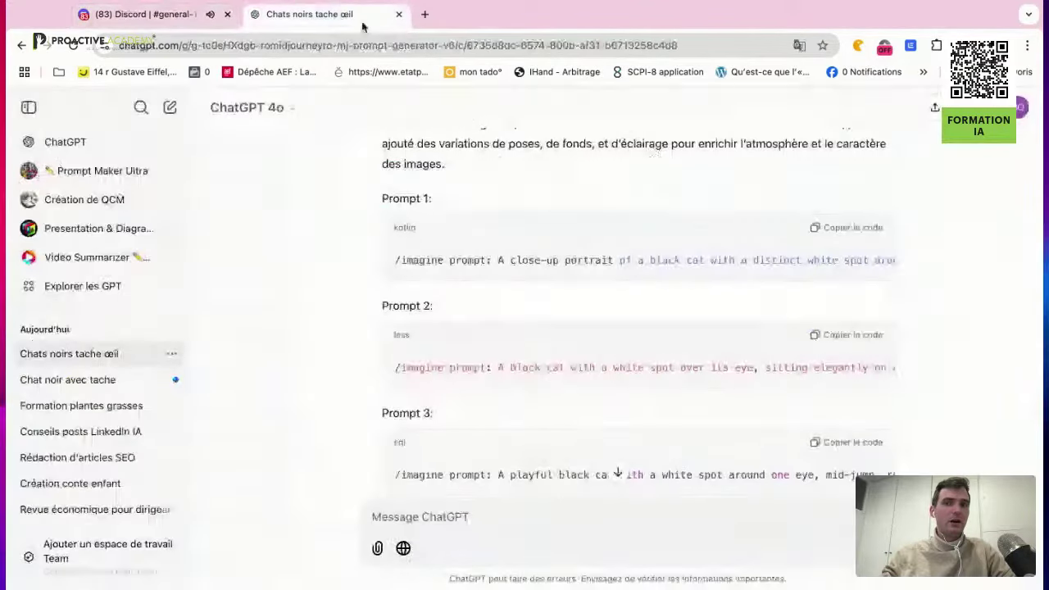
left_click(847, 449)
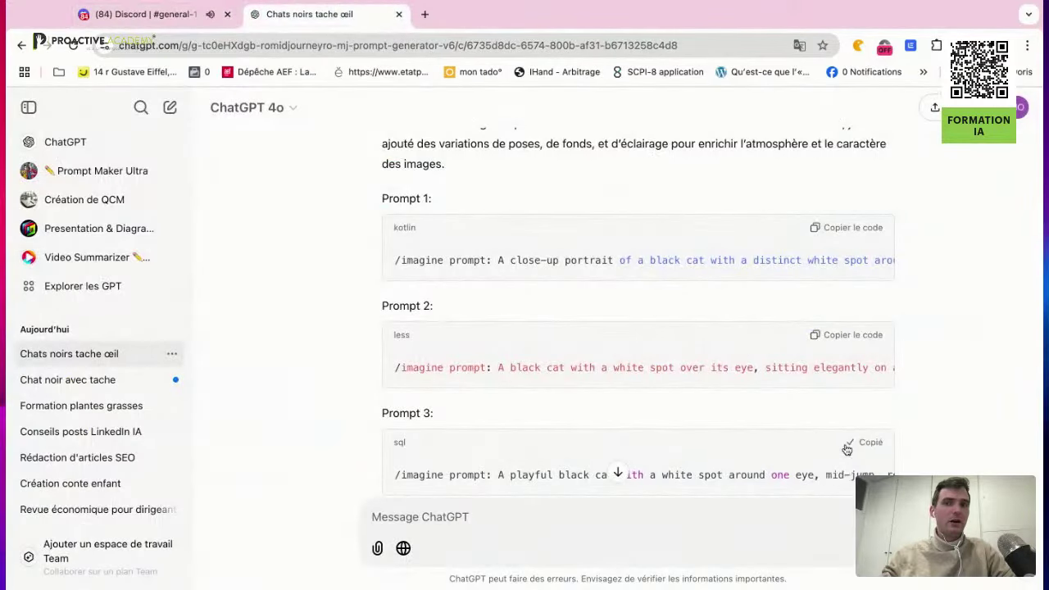
left_click(156, 13)
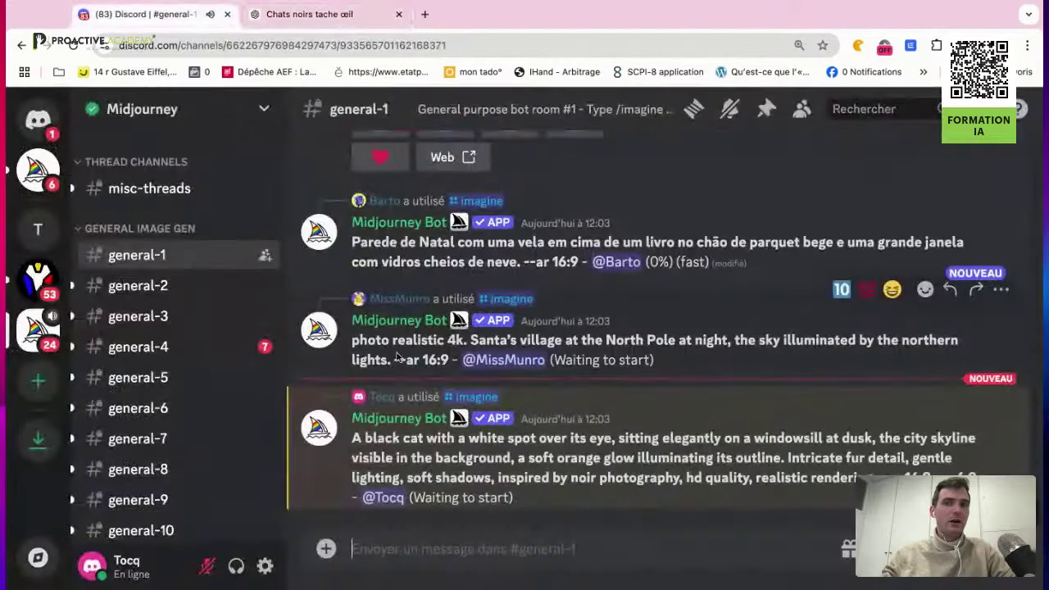
left_click(390, 557)
key("ctrl+v")
key("Return")
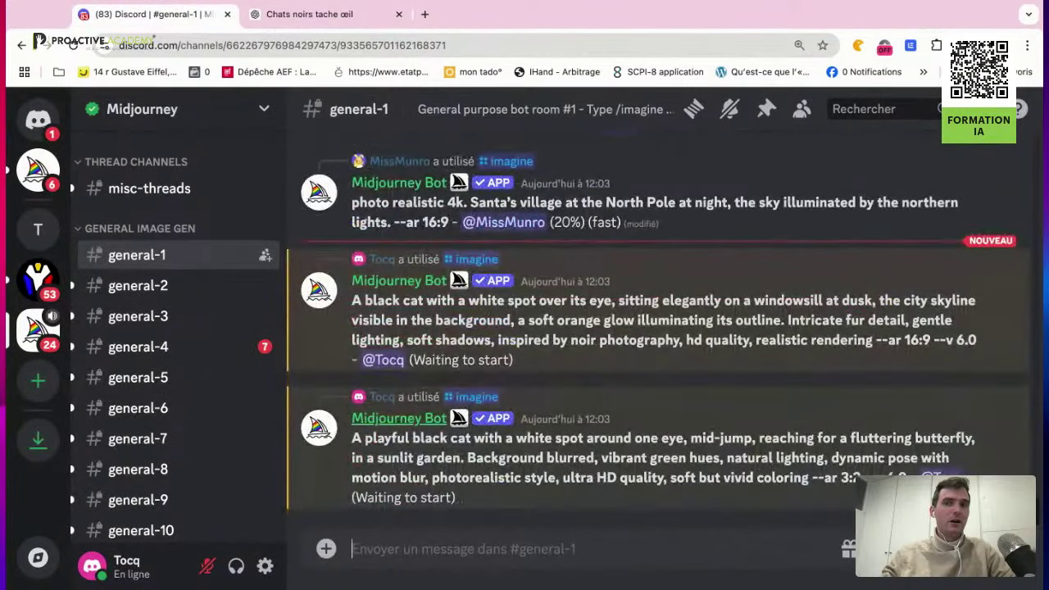
Look through the general-1 channel to check the generation progress of the submitted black cat prompts
mouse_move(205, 530)
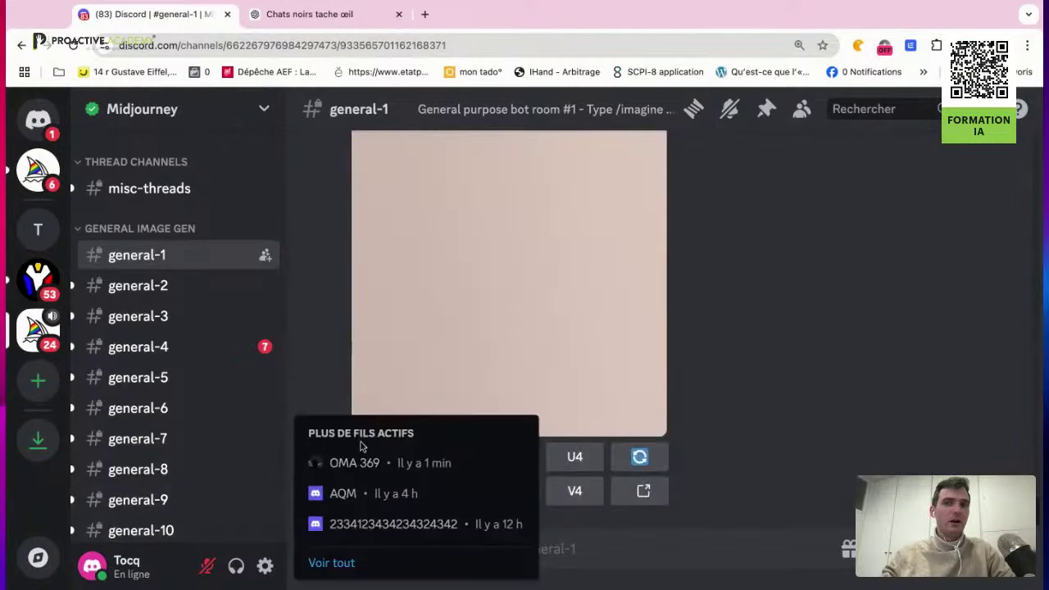
scroll(312, 314, "up", 15)
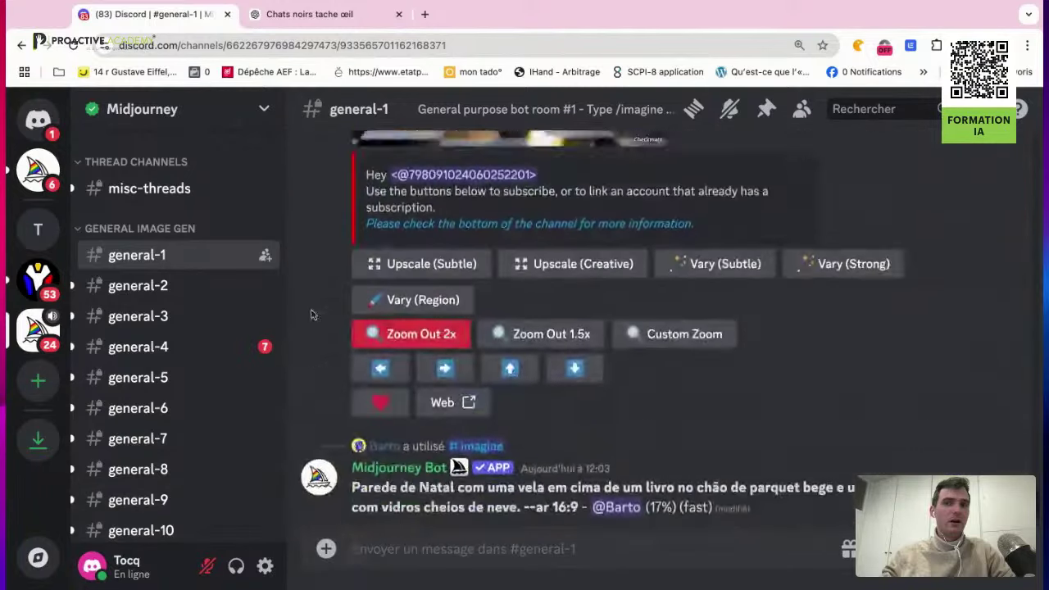
scroll(311, 313, "down", 15)
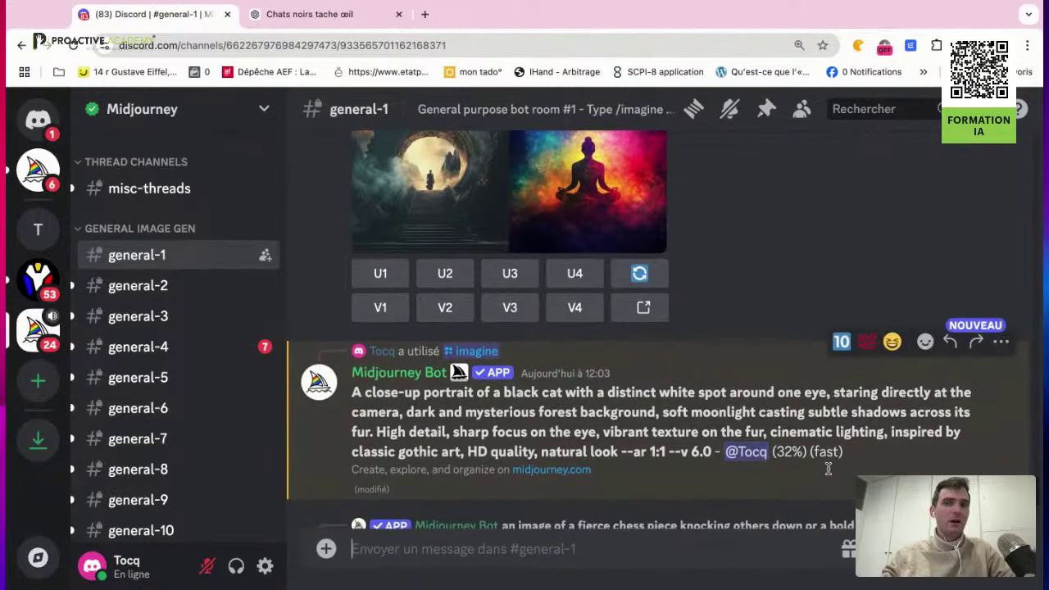
scroll(843, 459, "down", 5)
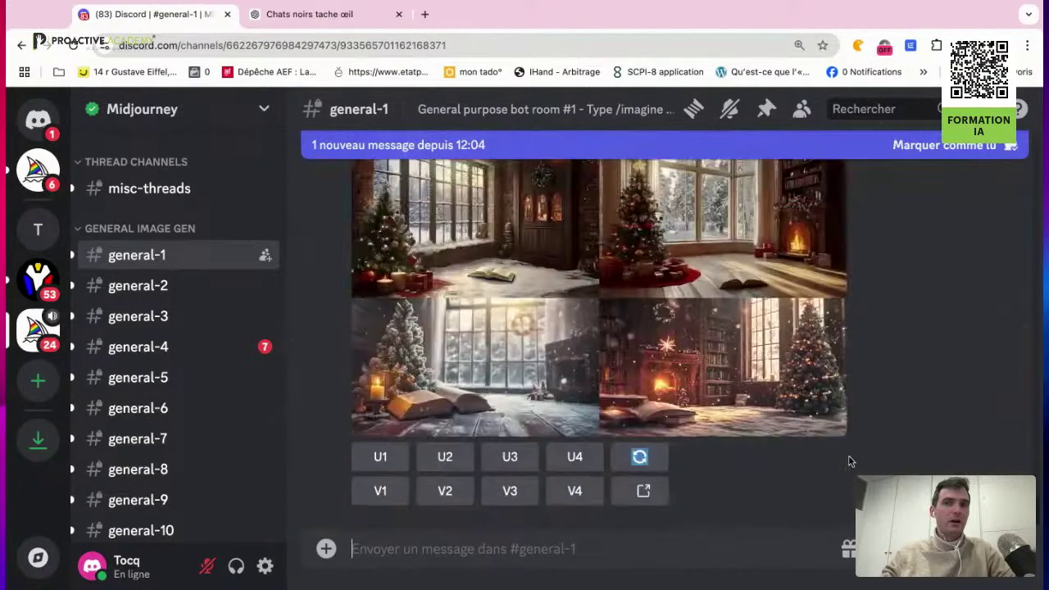
scroll(849, 462, "down", 15)
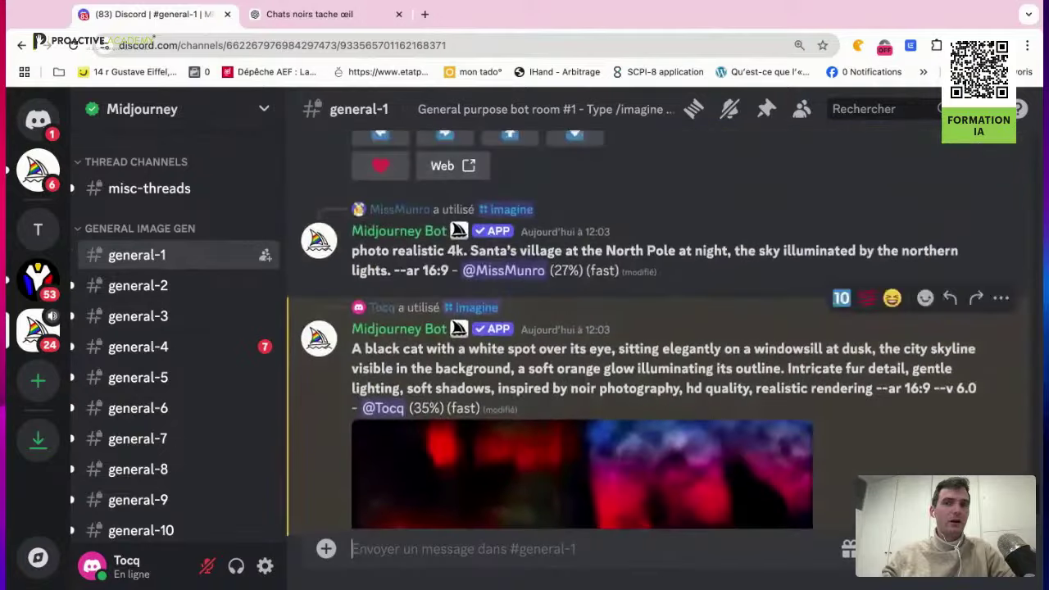
Find the windowsill-at-dusk black cat grid in the general-1 channel and view it enlarged
scroll(656, 328, "down", 10)
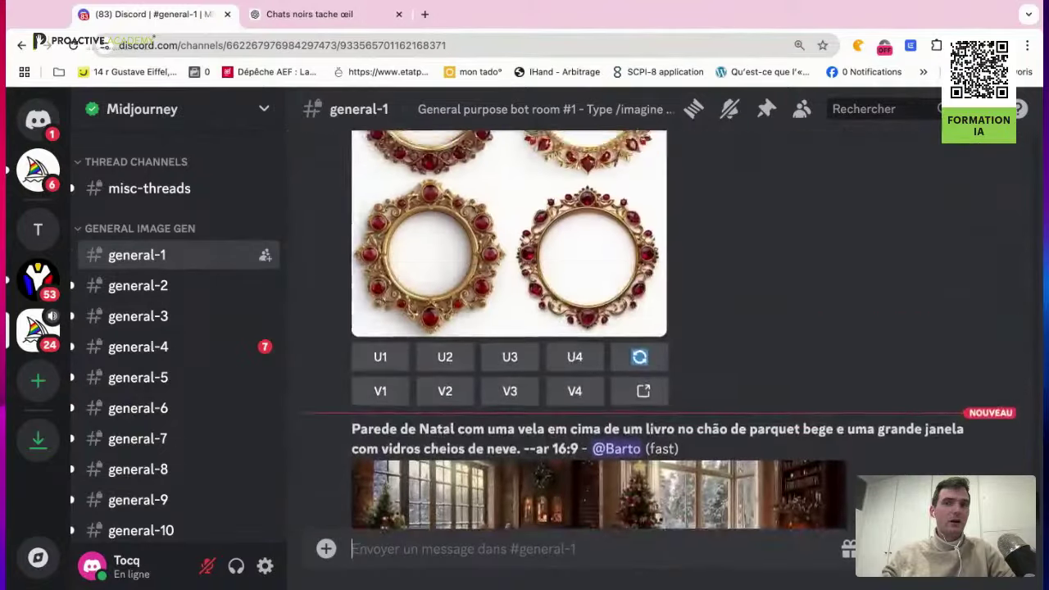
scroll(656, 328, "down", 5)
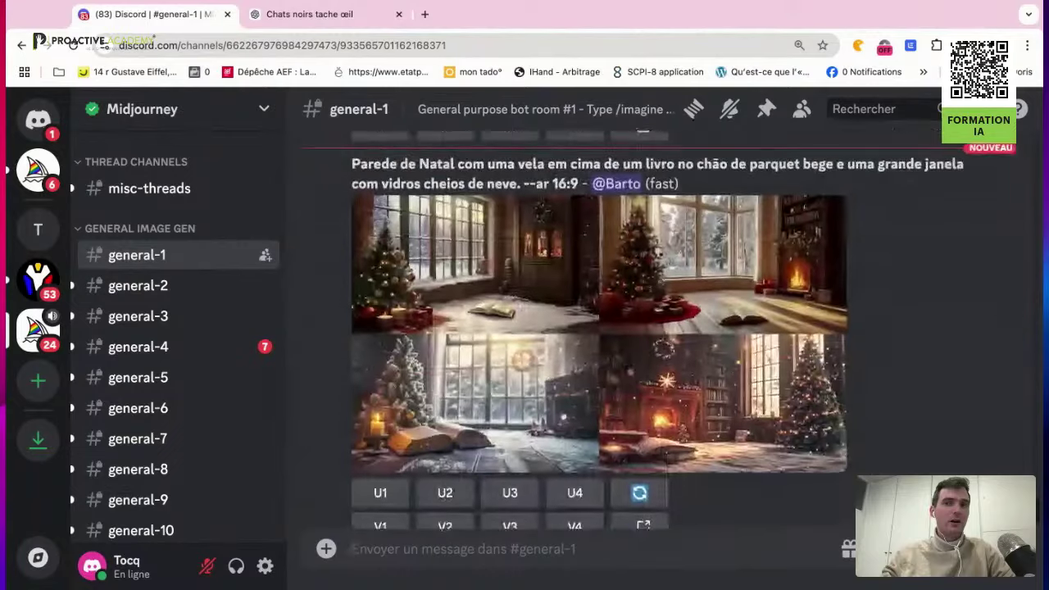
scroll(699, 306, "up", 2)
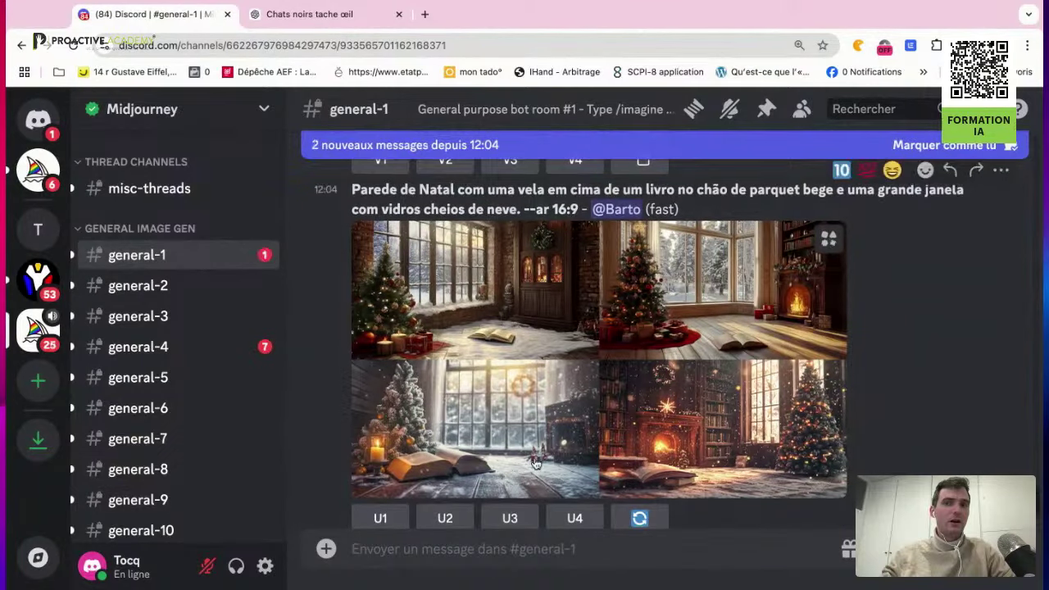
scroll(524, 458, "down", 2)
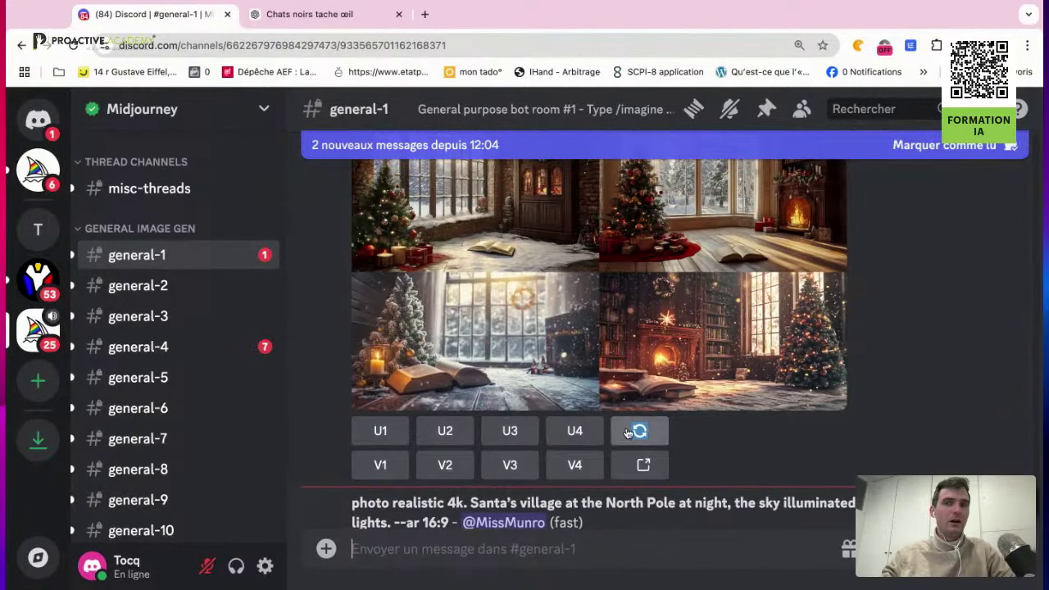
scroll(573, 342, "down", 10)
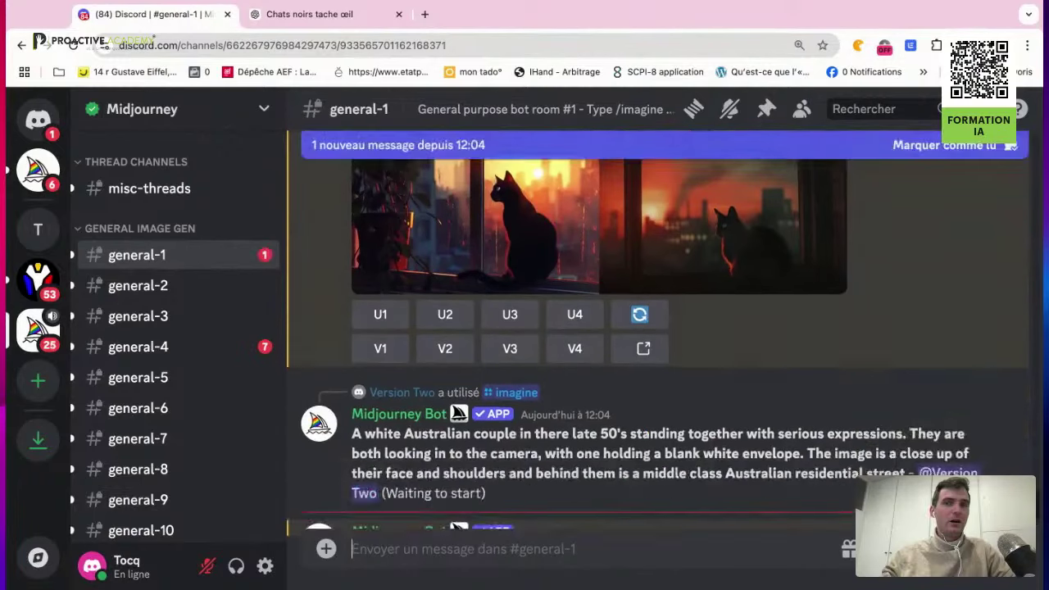
scroll(574, 344, "up", 10)
scroll(507, 345, "up", 2)
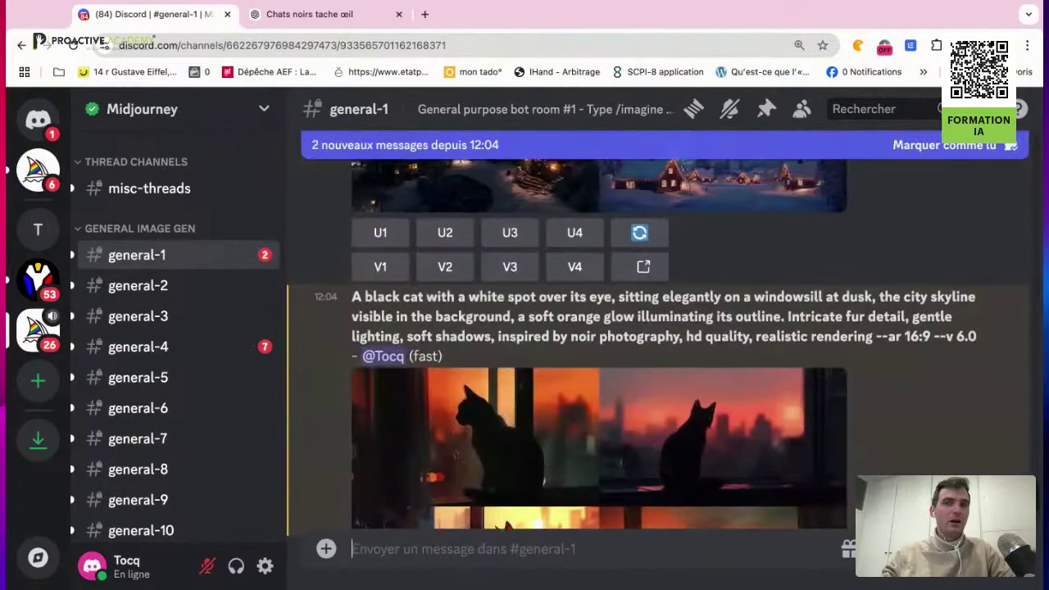
scroll(507, 344, "down", 2)
left_click(522, 382)
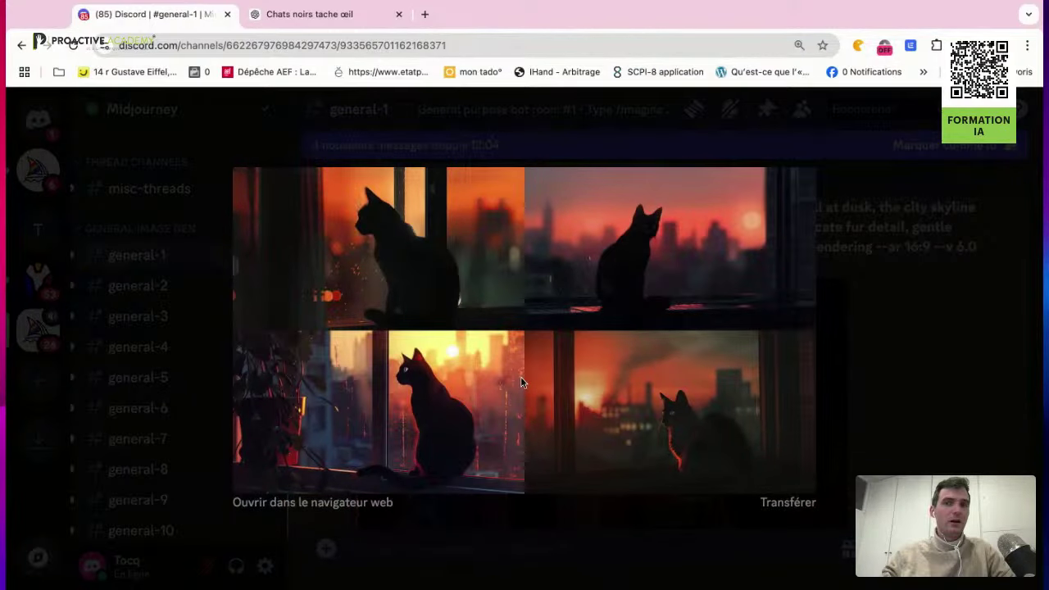
left_click(900, 452)
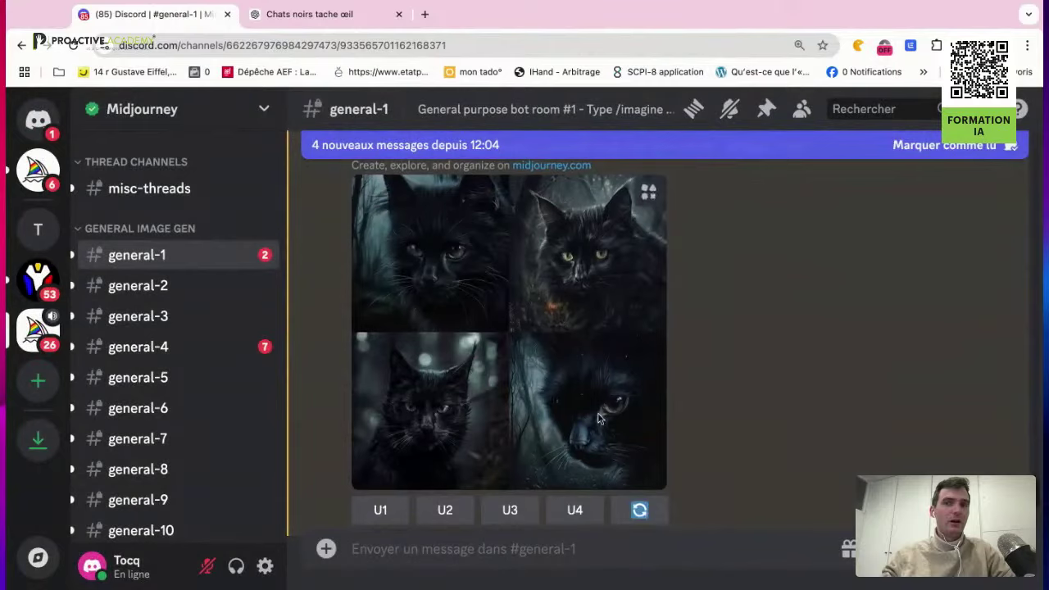
View the close-up portrait and mid-jump black cat grids enlarged, and look over the neighbouring results in the channel
left_click(598, 418)
left_click(791, 424)
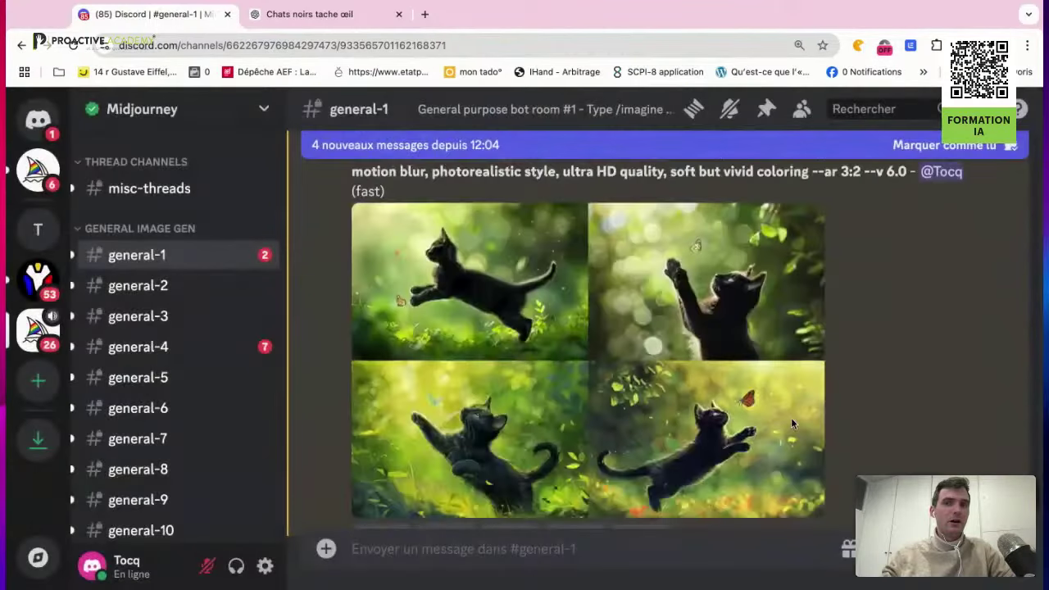
left_click(717, 372)
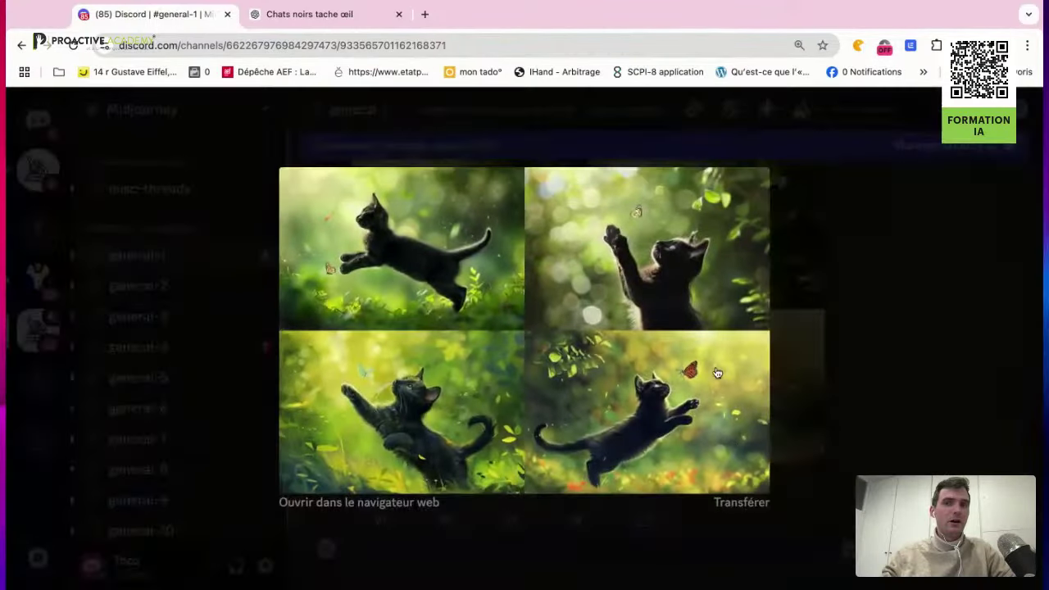
left_click(917, 386)
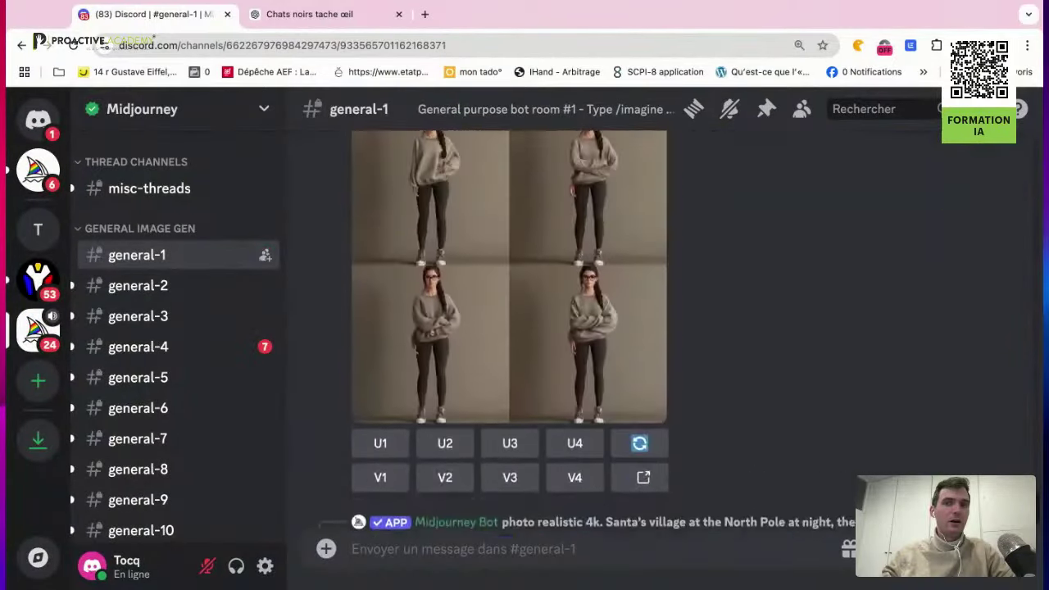
scroll(656, 327, "up", 15)
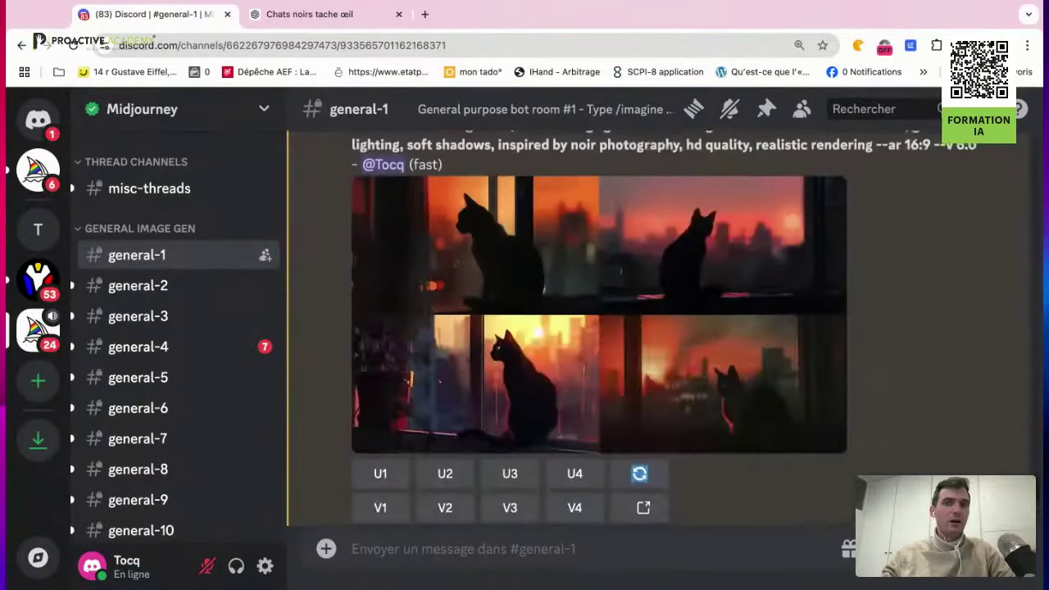
scroll(606, 382, "up", 5)
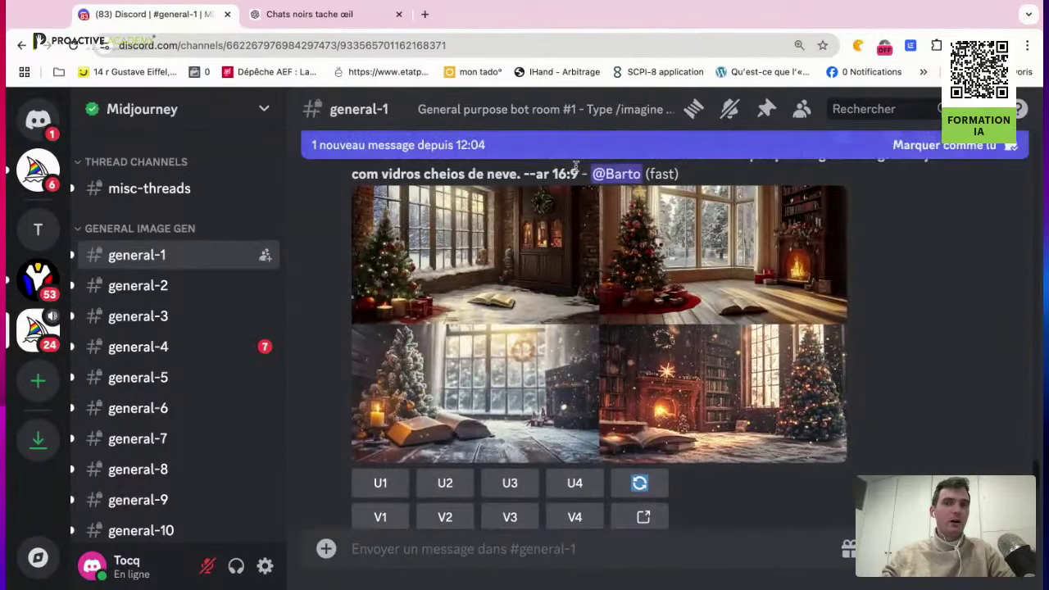
scroll(606, 381, "down", 15)
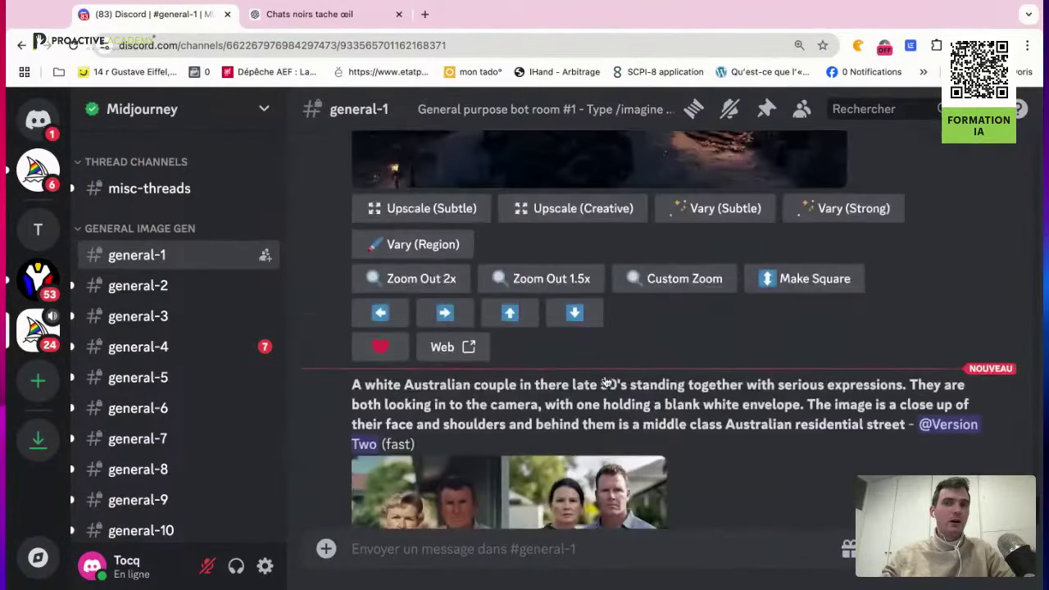
scroll(603, 364, "up", 1)
Copy Prompt 5, the black cat on a cobblestone street, from ChatGPT and submit it to Midjourney in Discord's general-1 channel
left_click(310, 14)
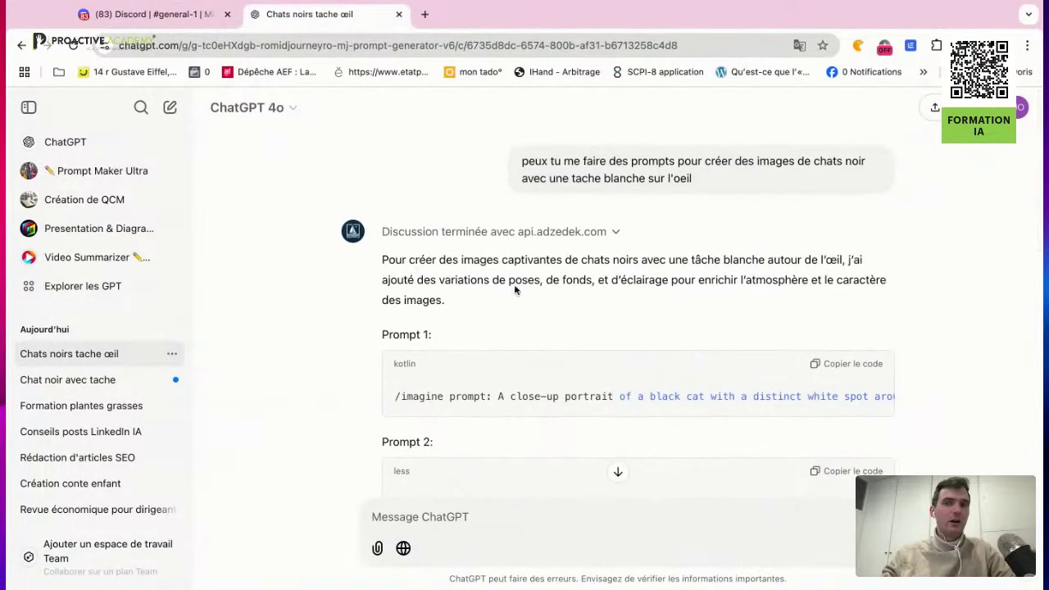
scroll(633, 284, "down", 10)
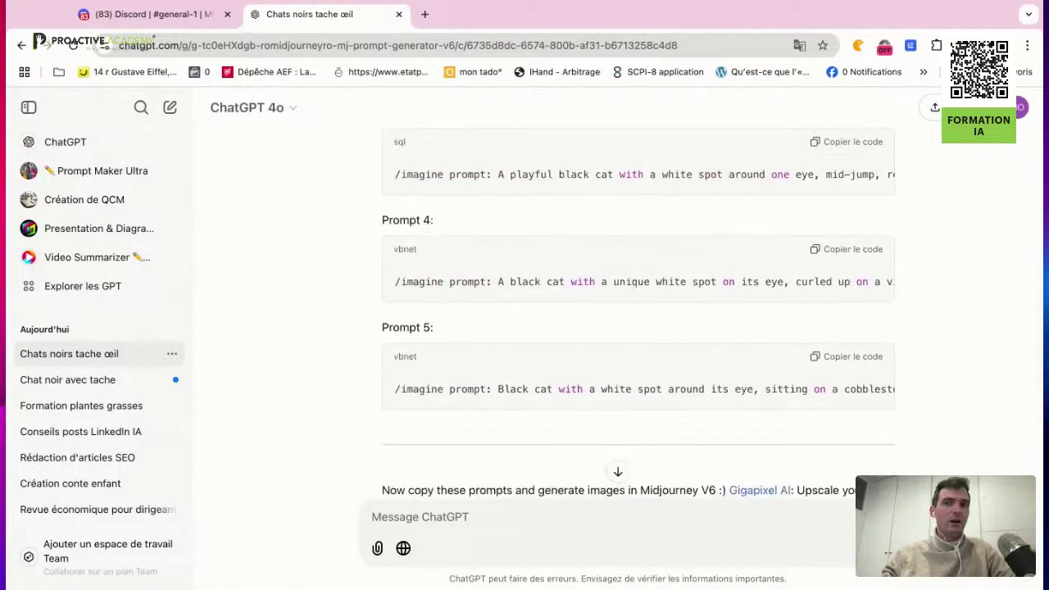
scroll(637, 311, "down", 5)
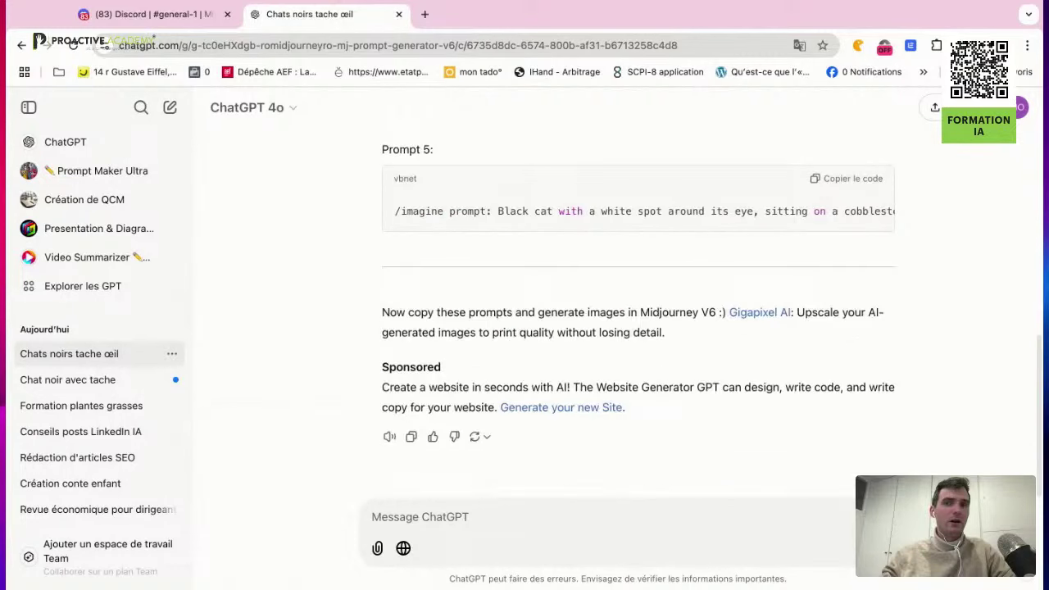
left_click(848, 227)
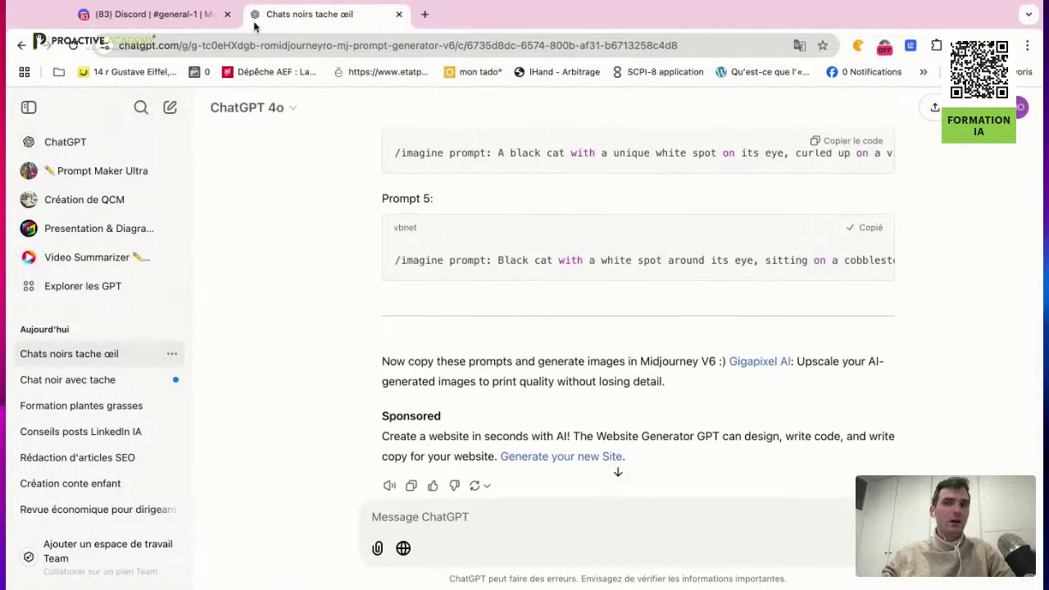
left_click(147, 14)
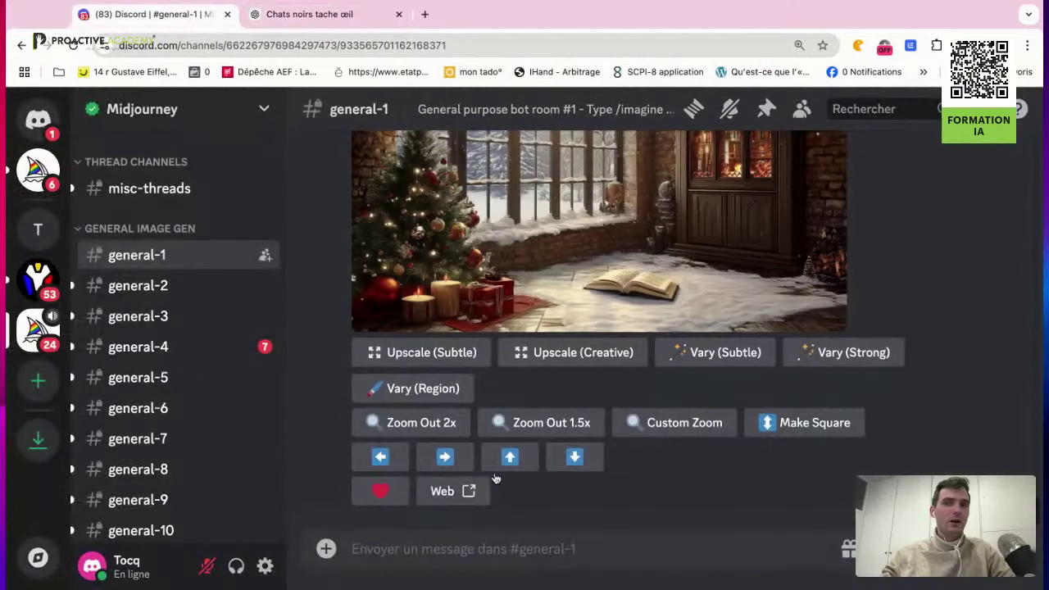
left_click(473, 547)
type("/imagine prompt: Black cat with a white spot around its eyes, sitting on a cobblestone street at night, mist swirling around. Mysterious and moody atmosphere, backlit silhouette, sharp details on face, inspired by gothic romanticism, high details, atmospheric lighting --ar 9:16 --v 6.0")
key("Return")
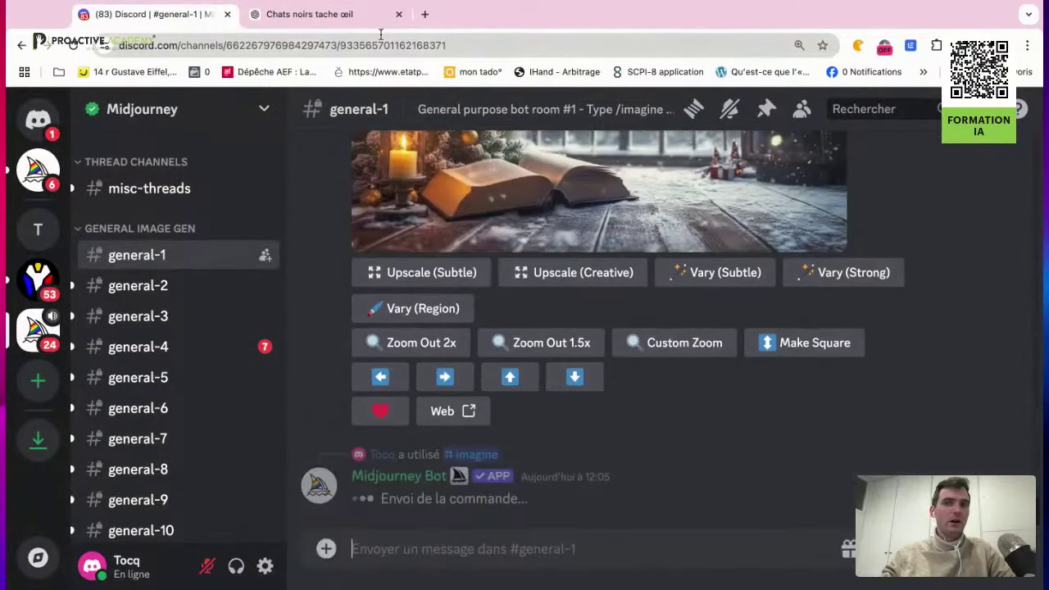
Copy Prompt 4, the black cat curled up on a vintage leather armchair, from ChatGPT and submit it in Discord's general-1 channel
key("ctrl+Tab")
scroll(472, 326, "up", 3)
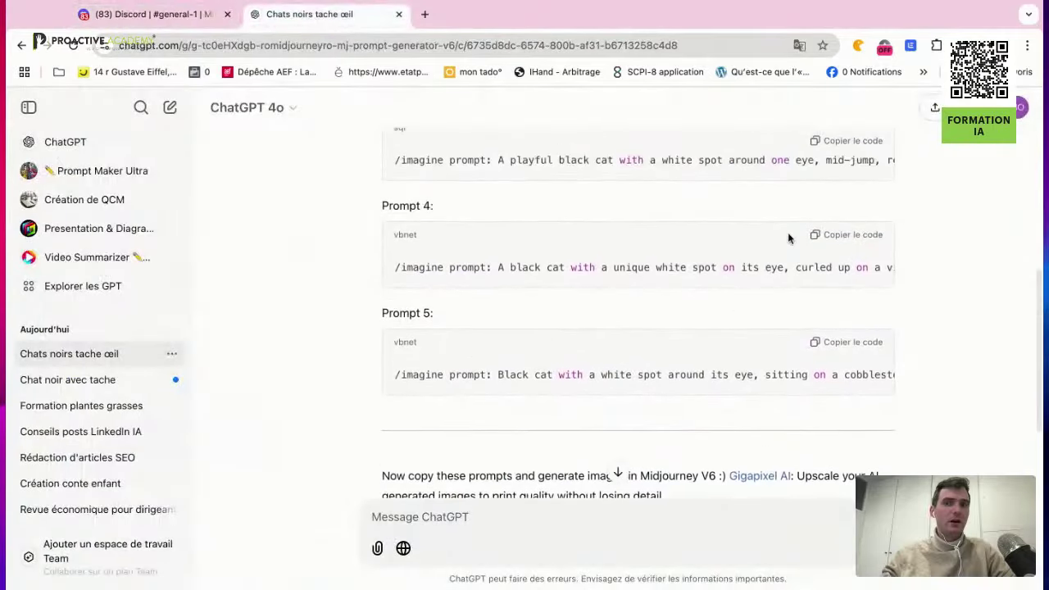
left_click(856, 234)
left_click(143, 14)
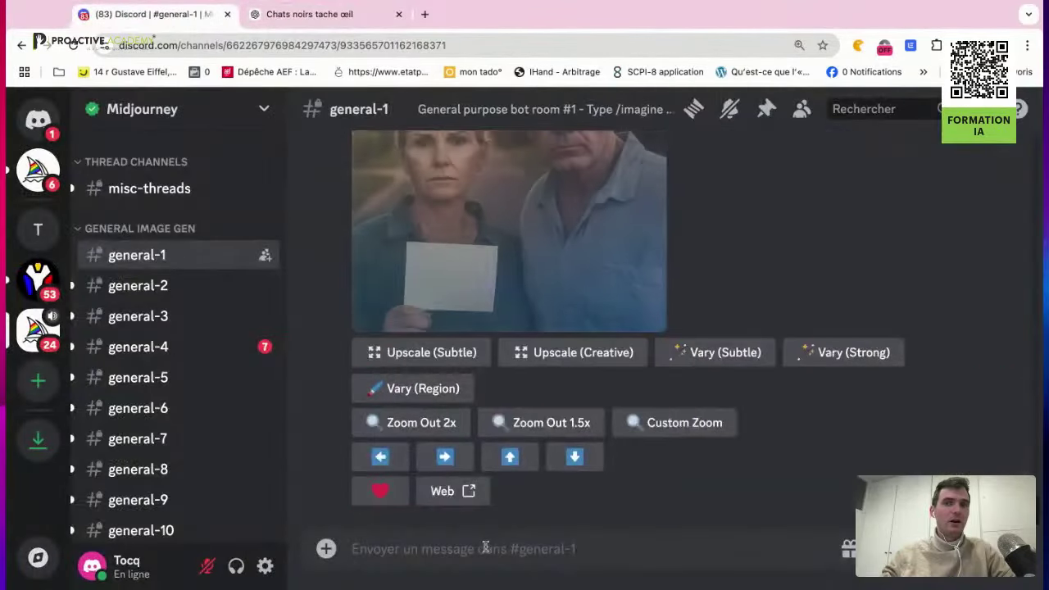
key("super+v")
key("Return")
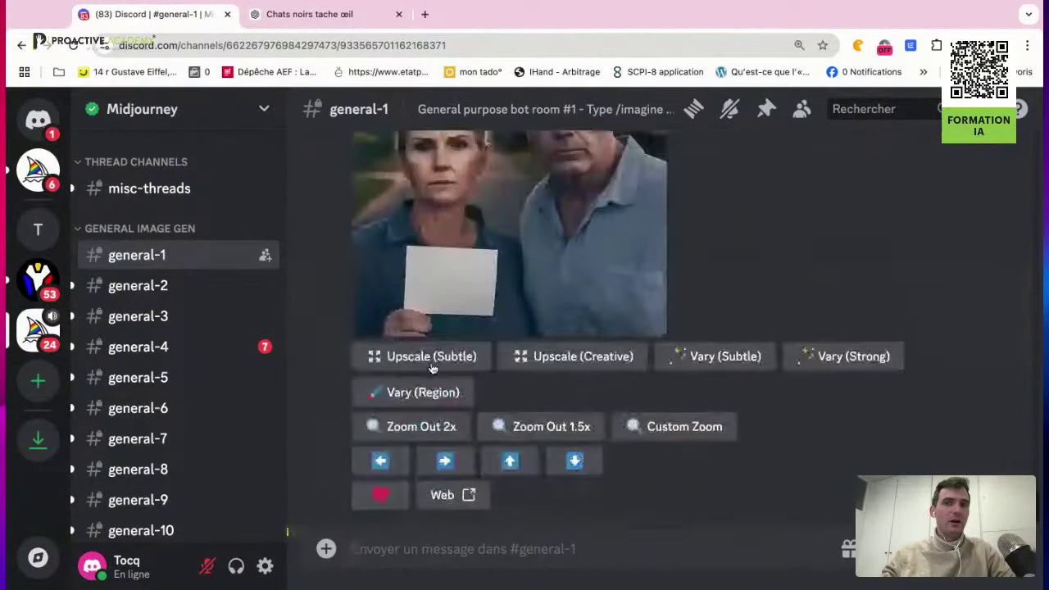
Find the foggy cobblestone street cat grid in the general-1 channel and view it enlarged
scroll(433, 369, "up", 3)
scroll(433, 369, "up", 8)
scroll(433, 368, "down", 5)
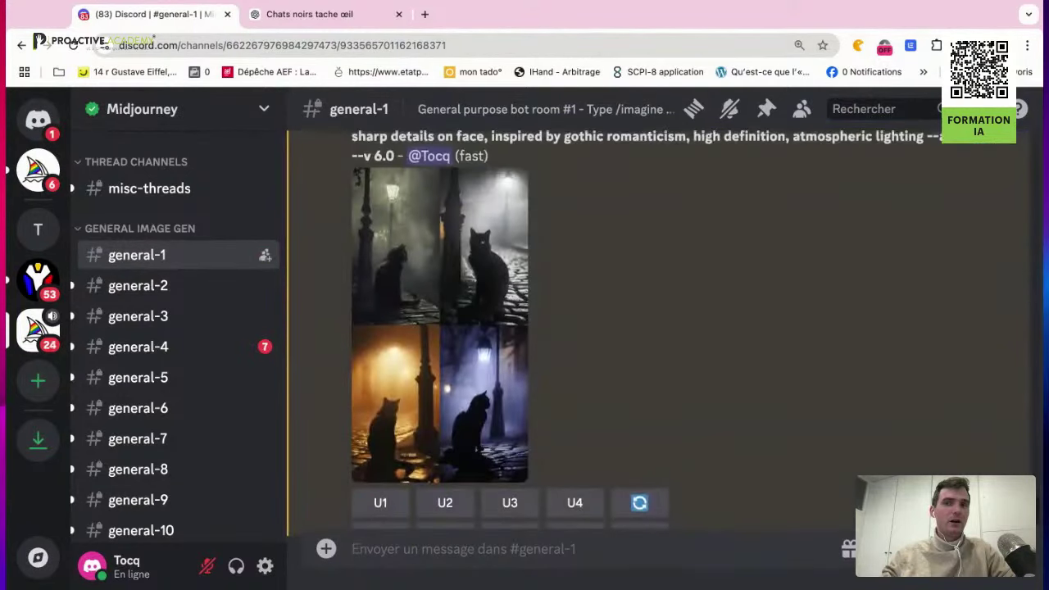
left_click(463, 289)
left_click(687, 338)
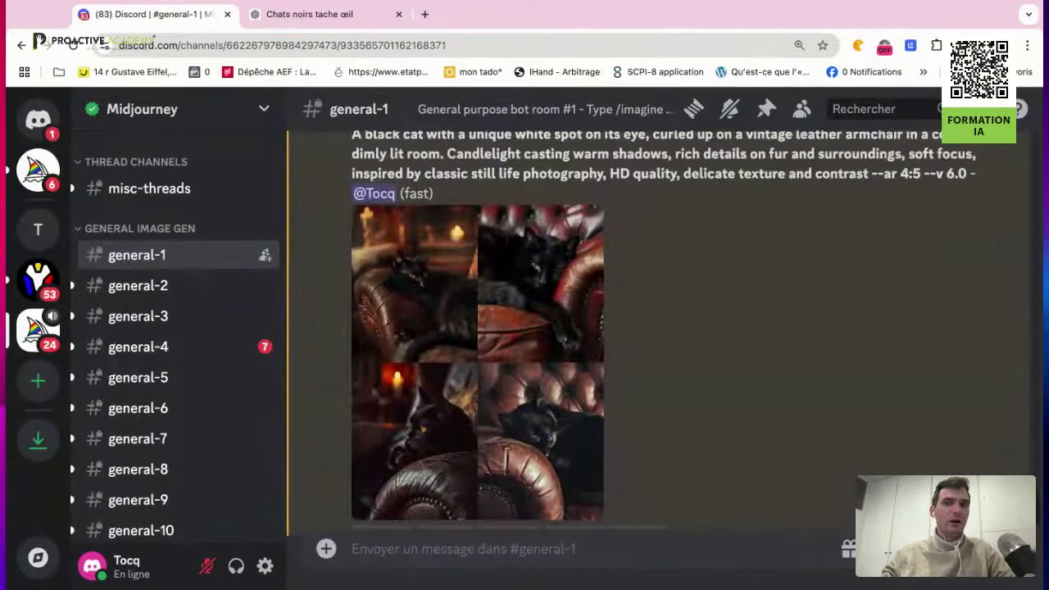
View the image grid of the black cat on the leather armchair enlarged
left_click(508, 316)
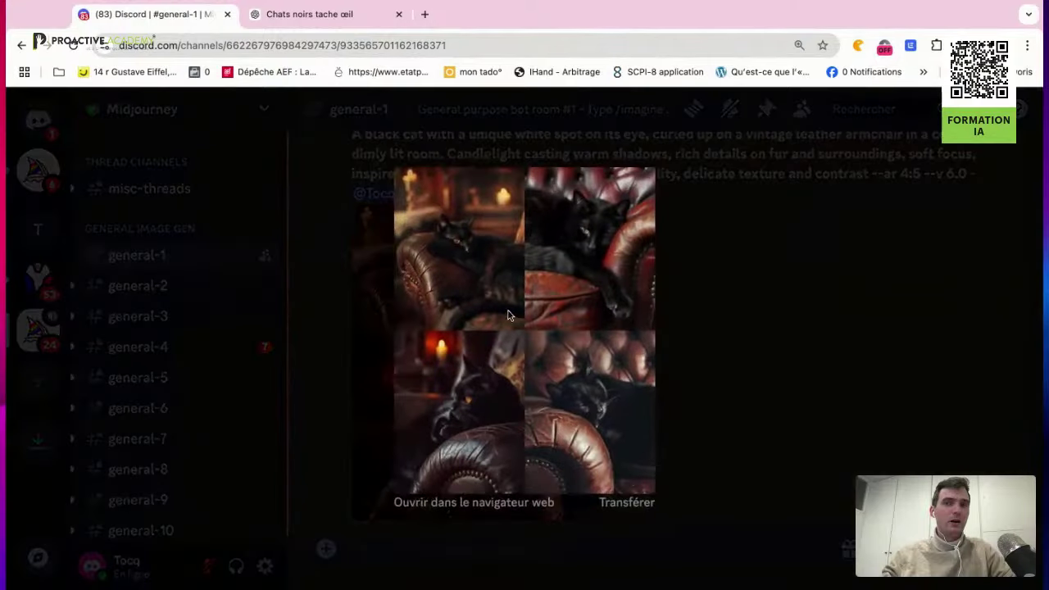
left_click(790, 308)
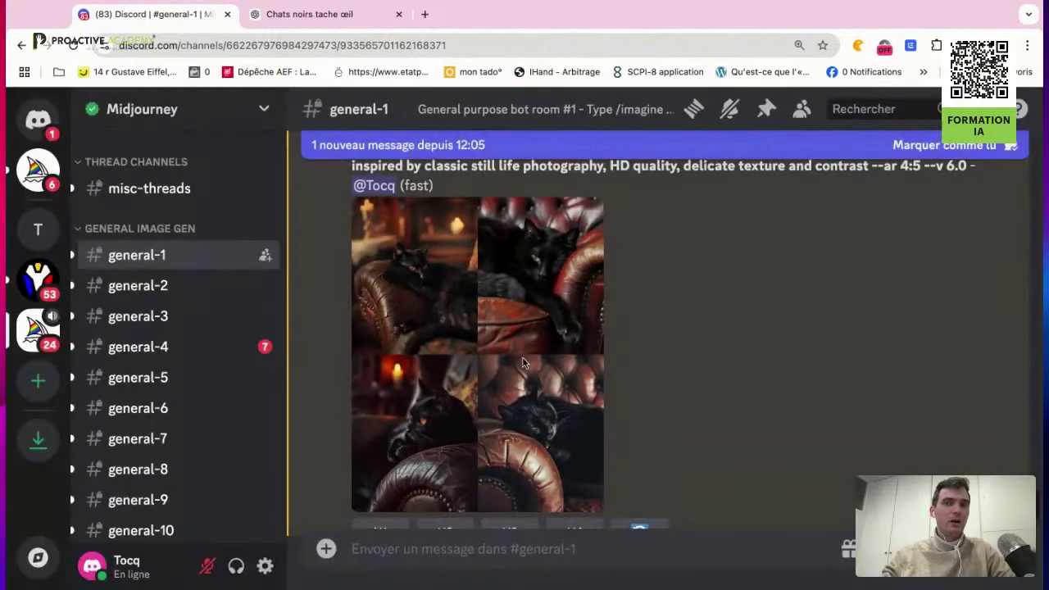
left_click(522, 361)
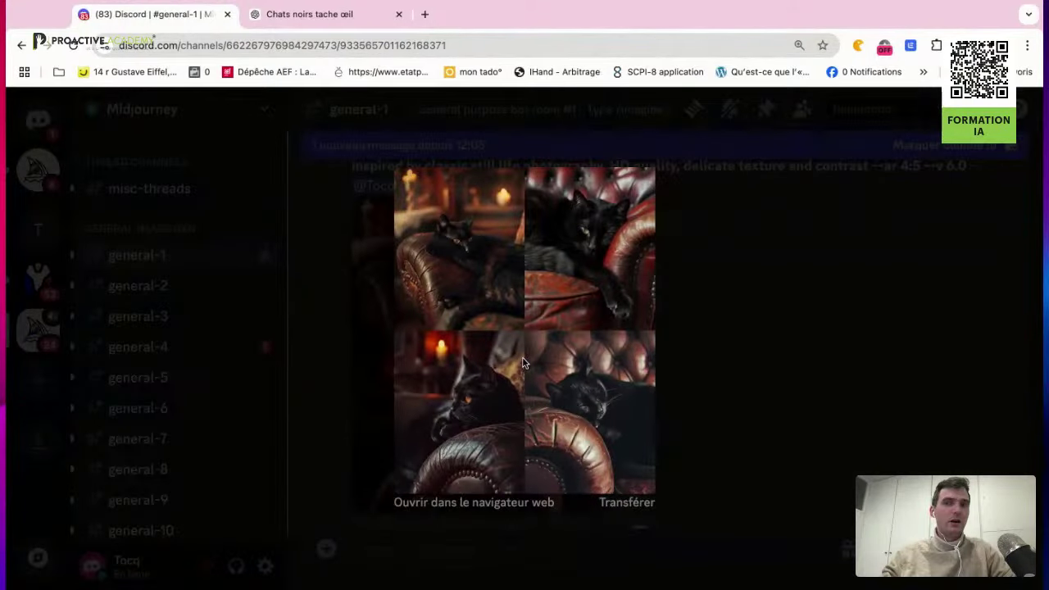
left_click(799, 376)
Examine the Creamy Crab and Shrimp Seafood Bisque prompt posted in the channel and view its single upscaled image enlarged
scroll(606, 399, "down", 3)
scroll(606, 399, "up", 2)
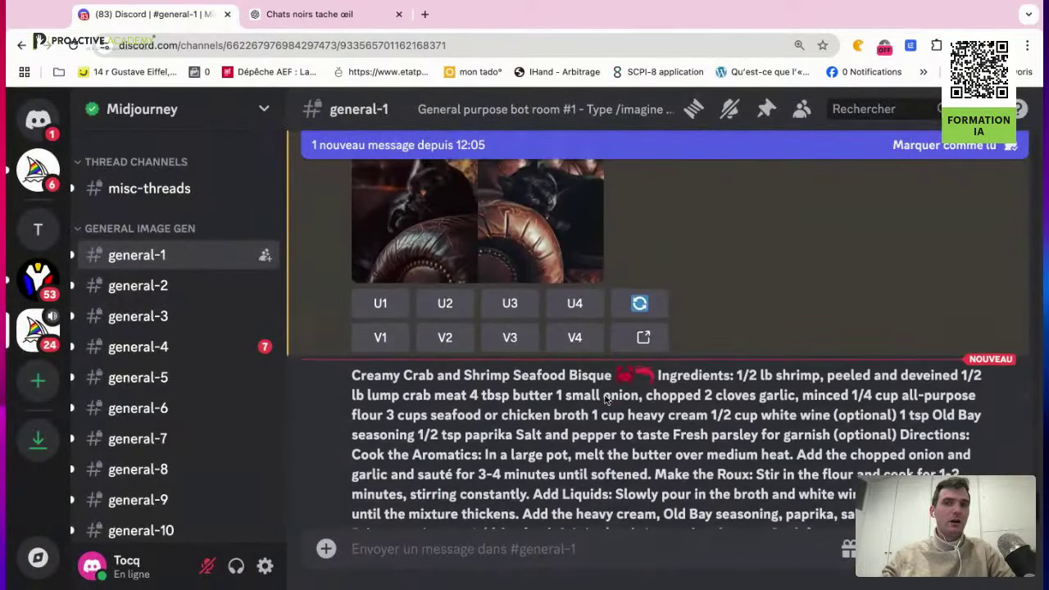
scroll(622, 344, "down", 10)
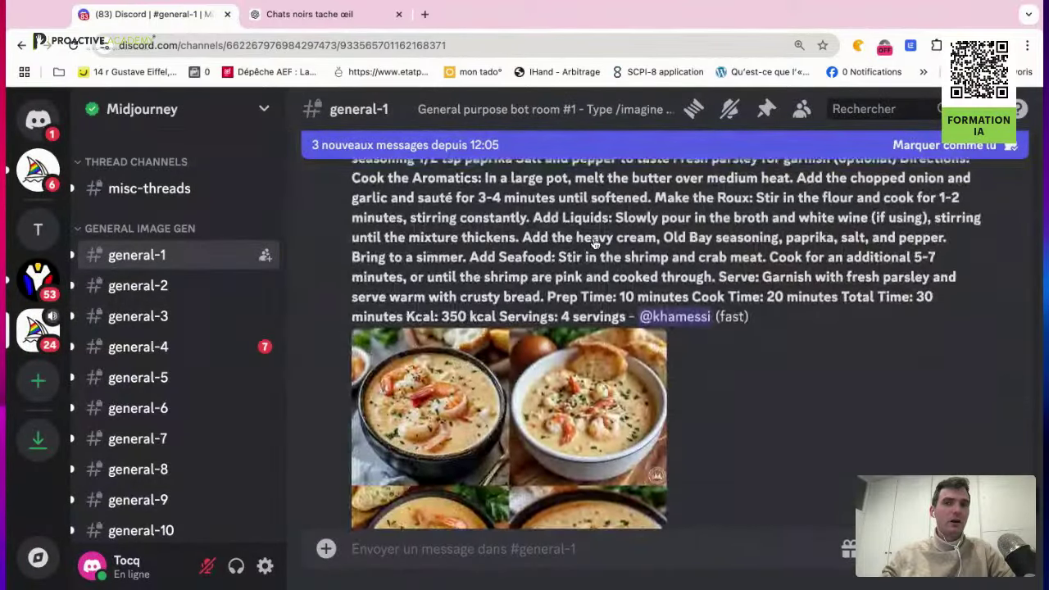
scroll(595, 244, "down", 5)
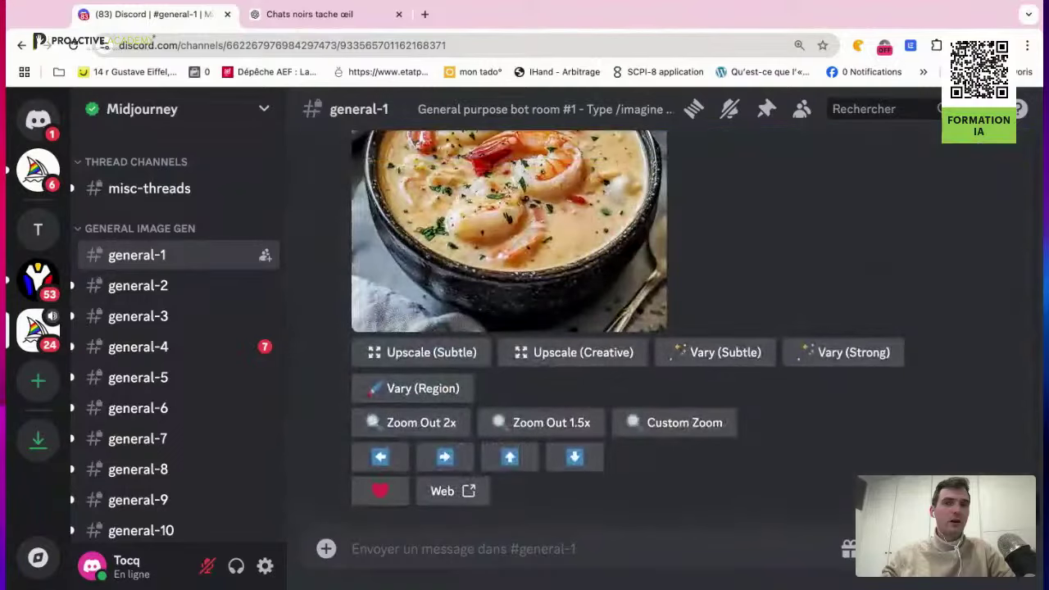
scroll(595, 244, "up", 5)
scroll(595, 244, "down", 5)
scroll(517, 242, "up", 1)
left_click(516, 242)
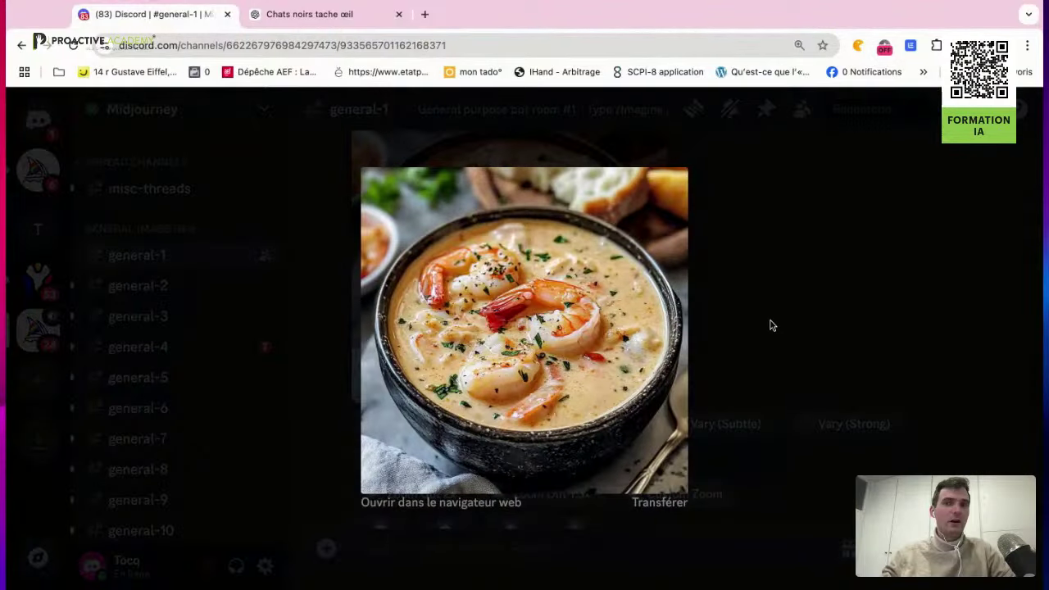
left_click(770, 326)
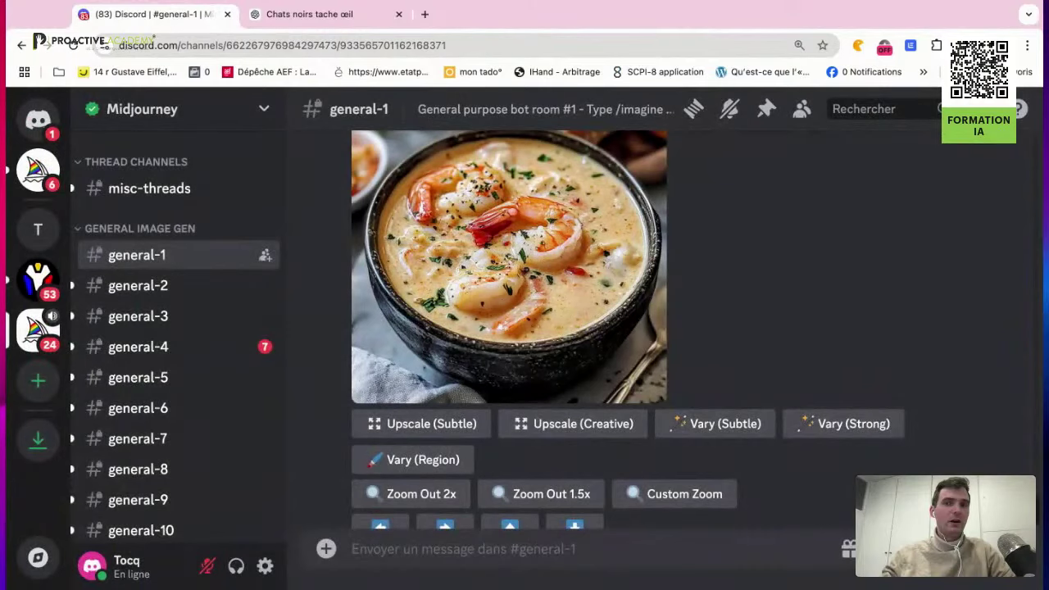
Look back through the earlier image results in the general-1 channel
scroll(594, 328, "up", 15)
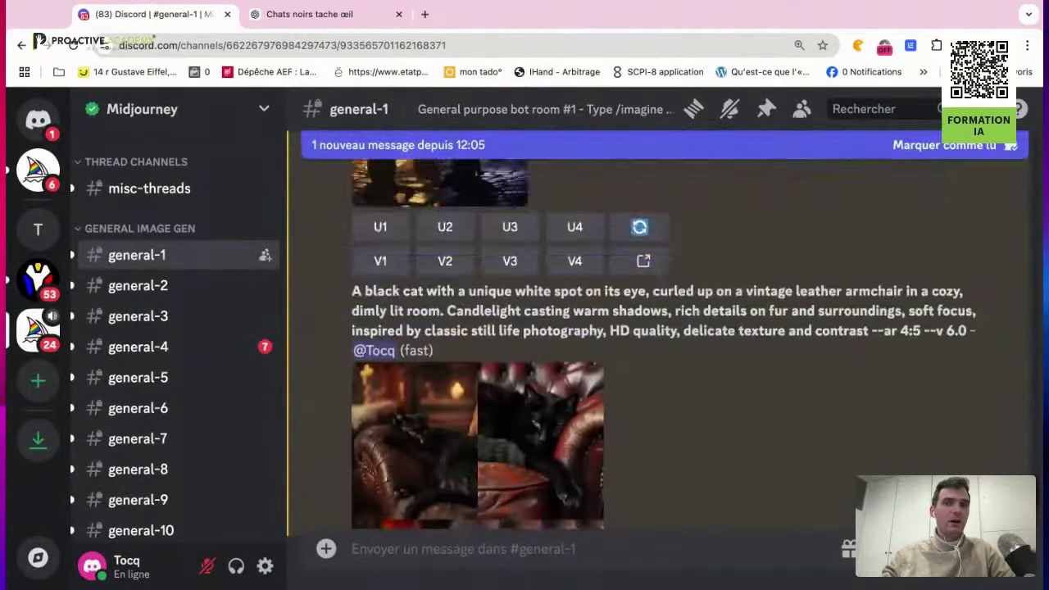
scroll(595, 327, "up", 20)
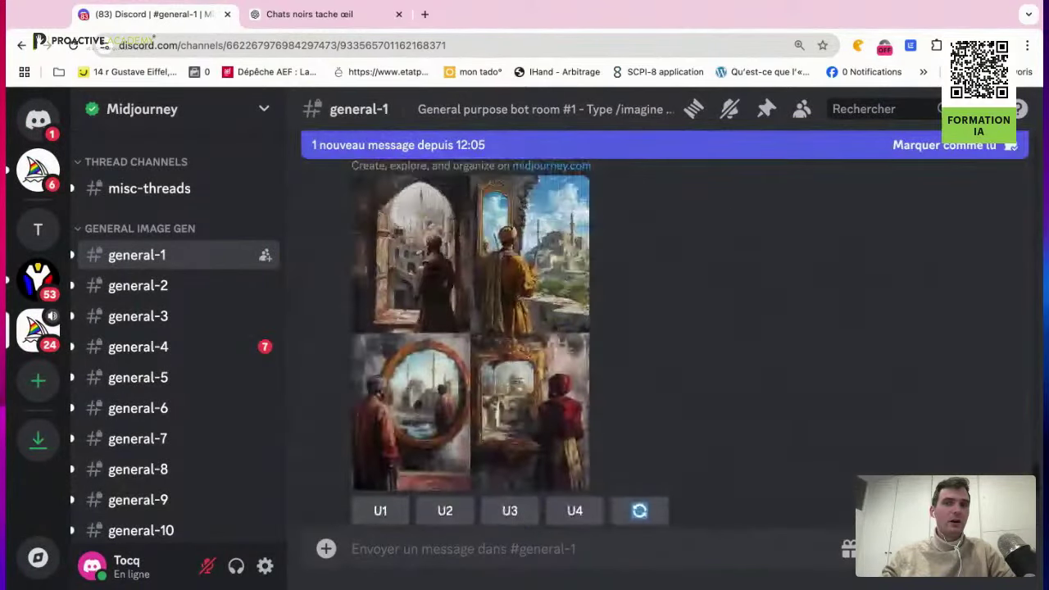